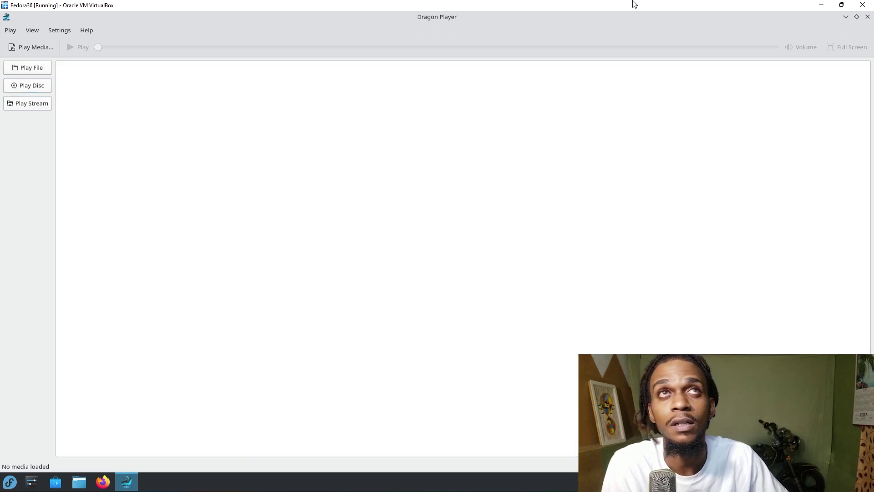
# Look through the list of all installed applications and launch the KMahjongg solitaire game.
pyautogui.click(10, 481)
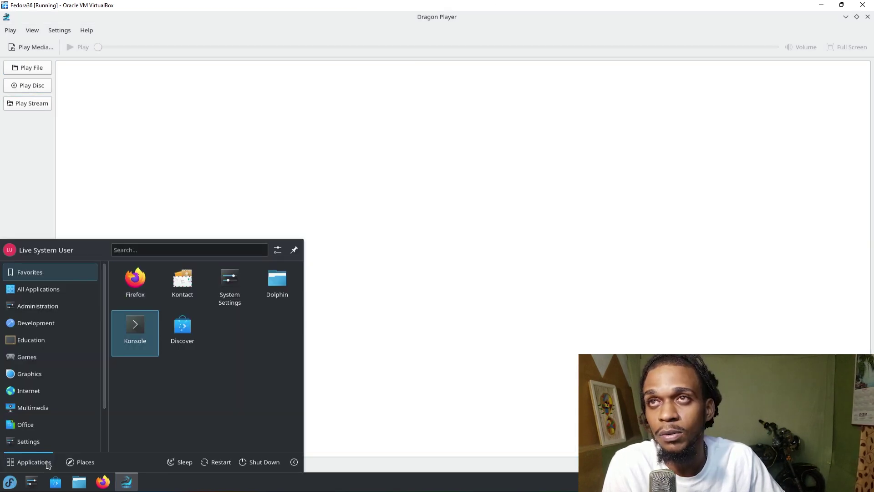
pyautogui.moveTo(39, 288)
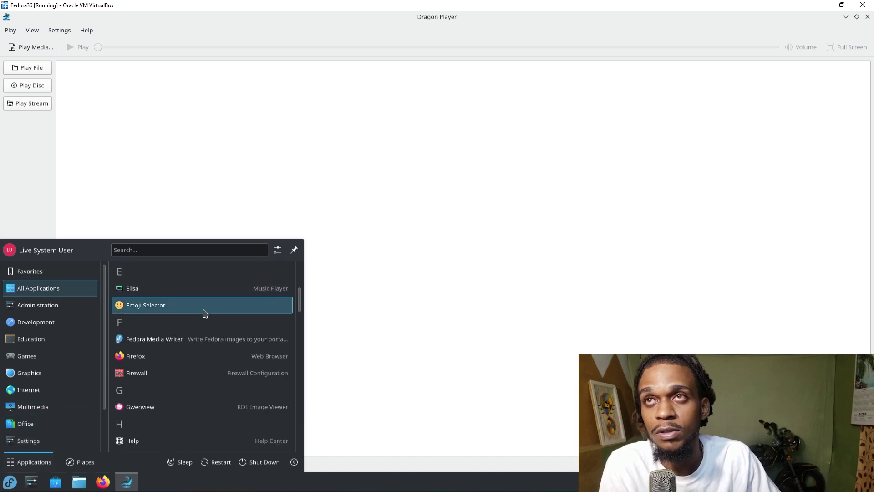
pyautogui.scroll(-1, 201, 319)
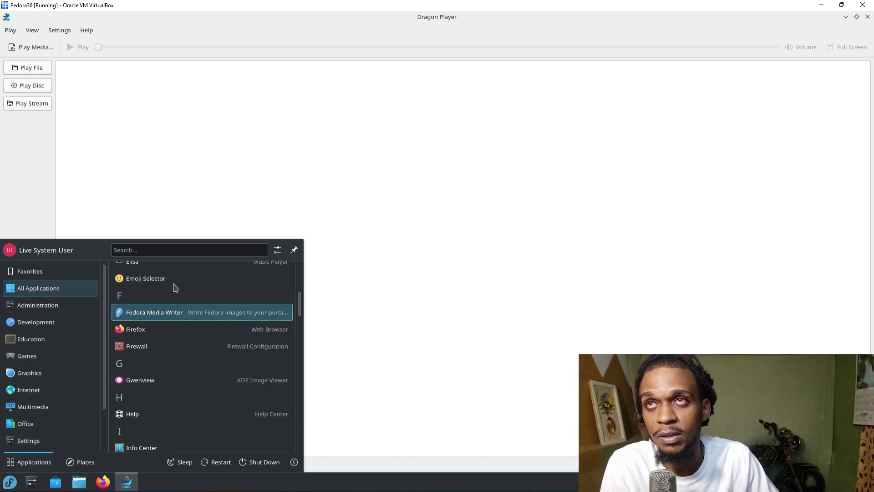
pyautogui.scroll(-4, 178, 319)
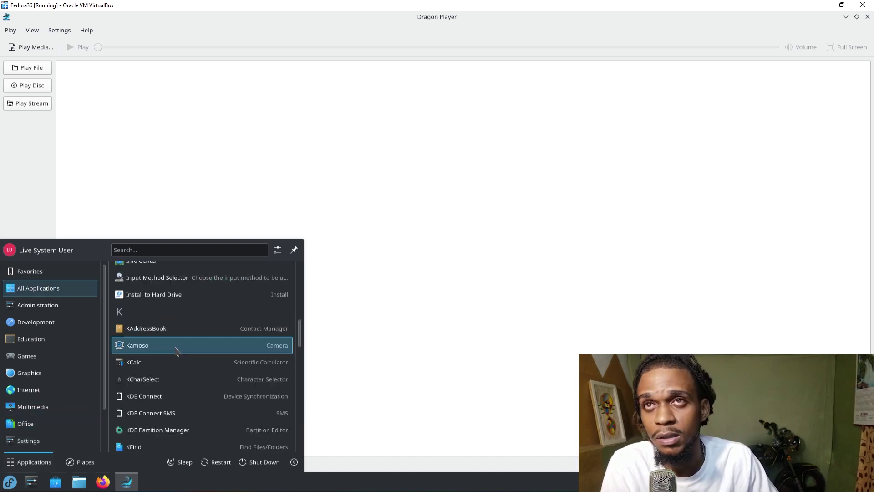
pyautogui.scroll(-3, 176, 356)
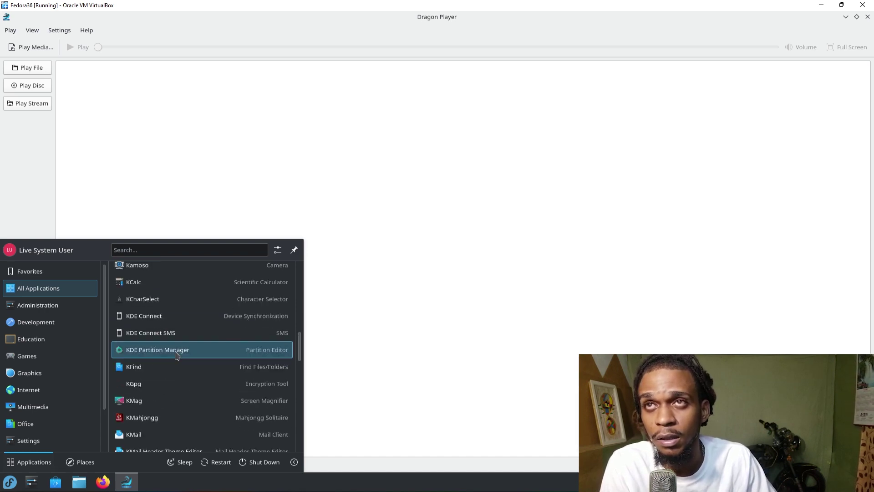
pyautogui.scroll(-1, 177, 371)
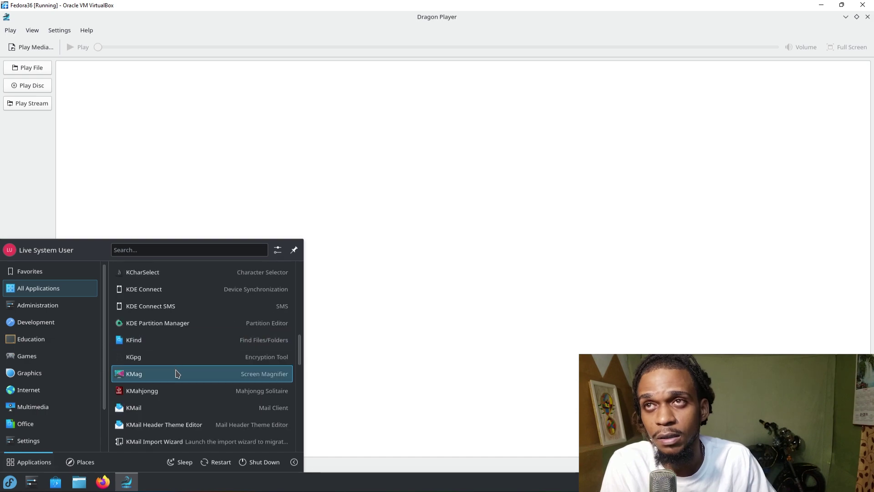
pyautogui.scroll(-1, 177, 372)
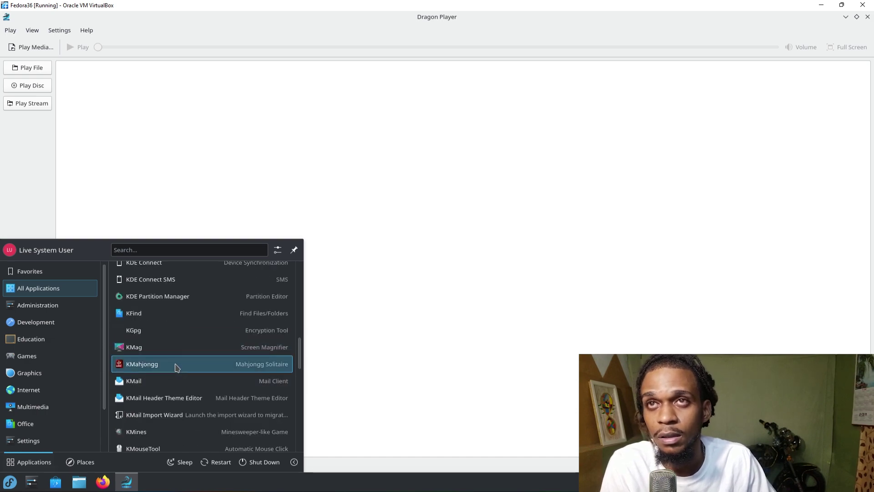
pyautogui.click(177, 368)
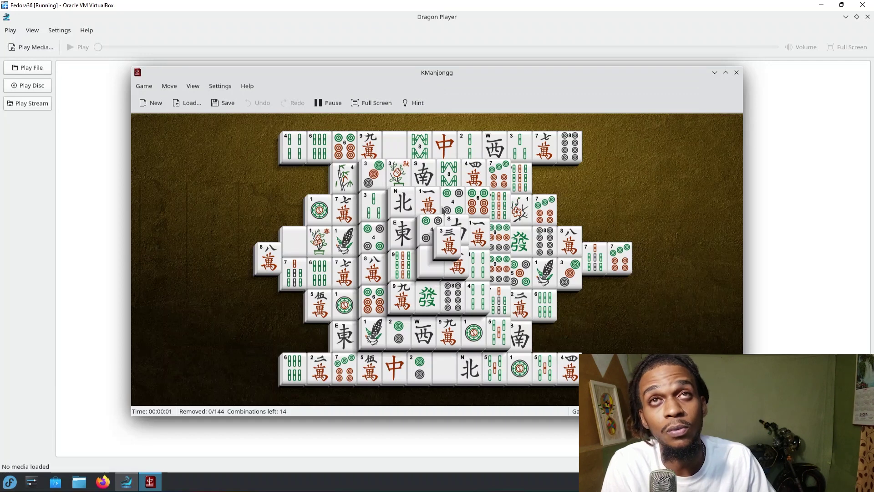
# Try selecting and matching the topmost tile in the centre of the Mahjongg layout, and close the game.
pyautogui.click(450, 246)
pyautogui.click(434, 298)
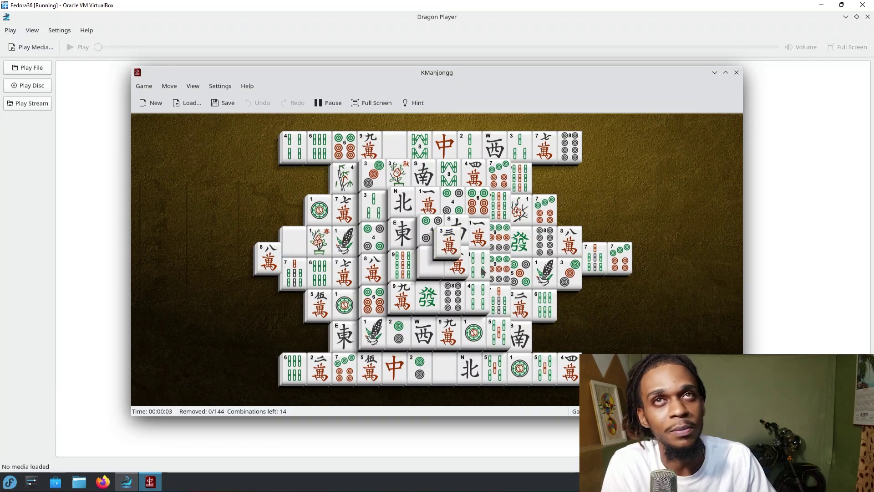
pyautogui.click(450, 246)
pyautogui.click(450, 246)
pyautogui.click(450, 255)
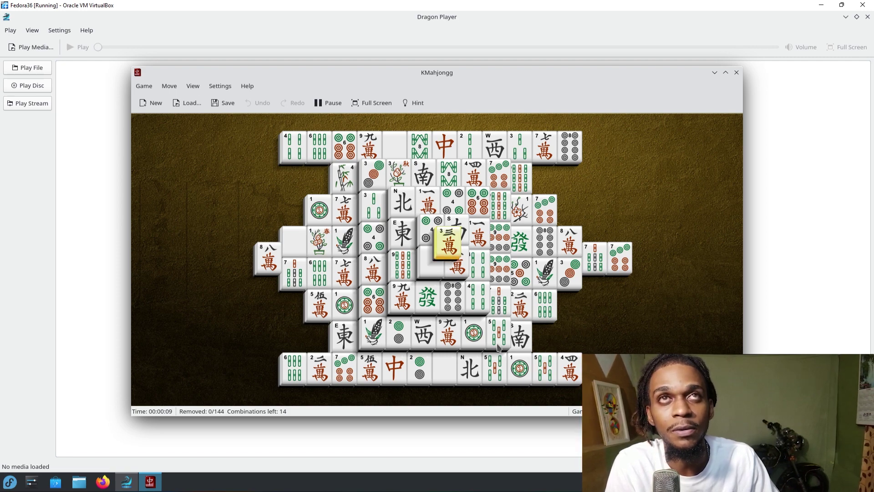
pyautogui.click(371, 150)
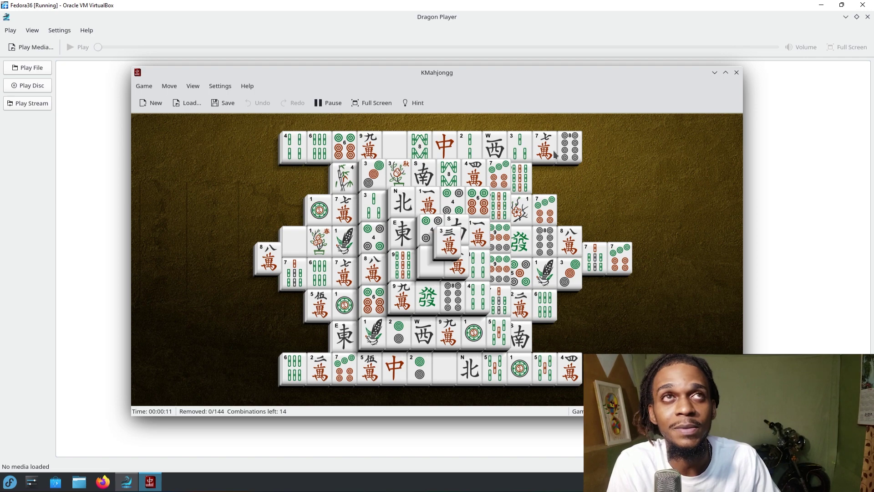
pyautogui.click(737, 73)
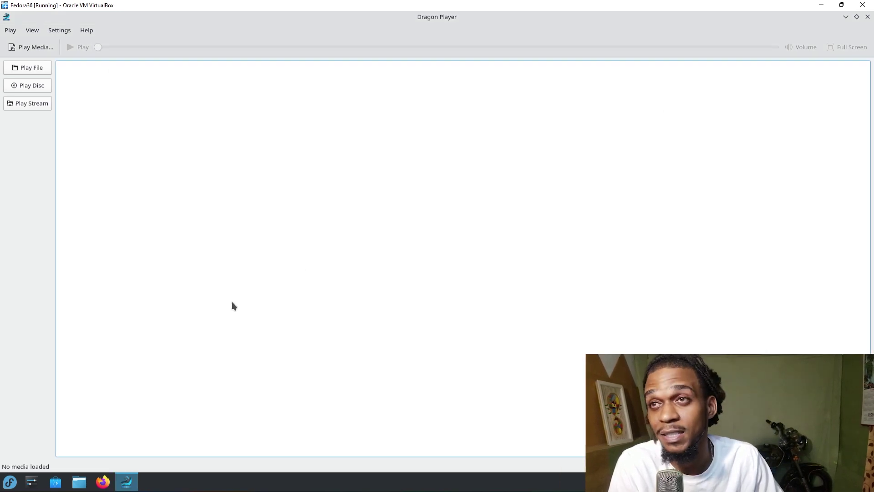
# Browse the rest of the list of all applications and view the programs in the Graphics category.
pyautogui.click(10, 482)
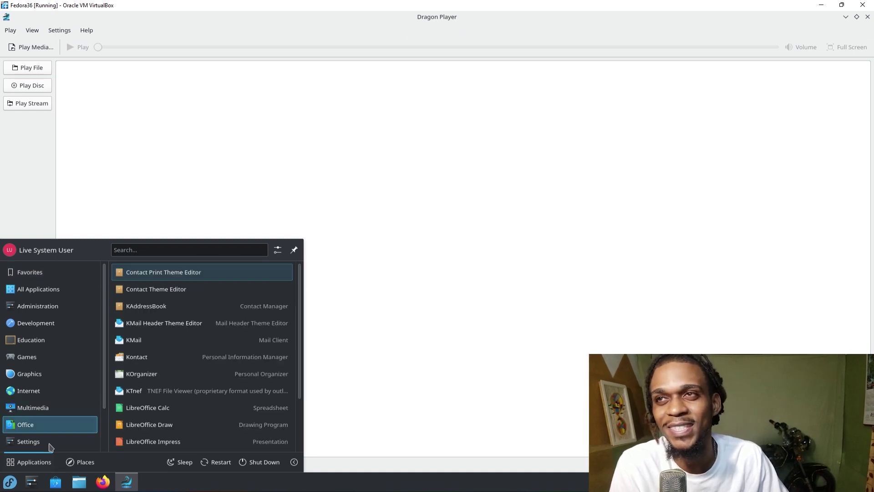
pyautogui.moveTo(56, 447)
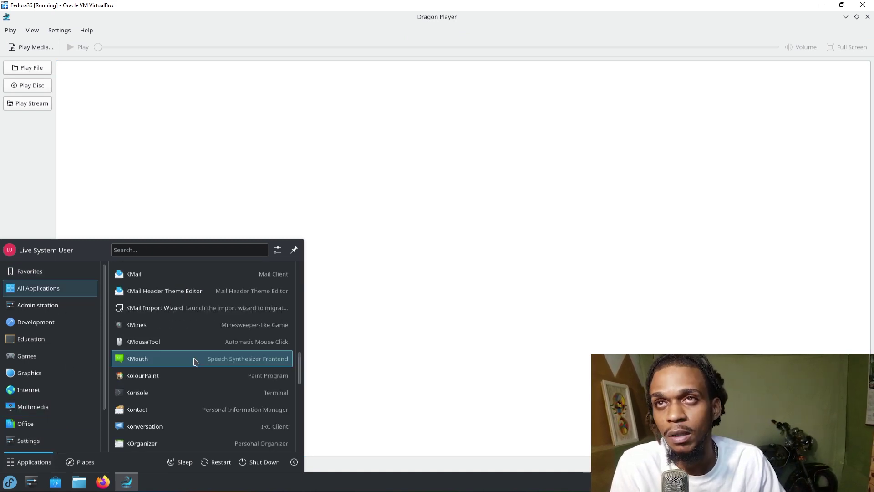
pyautogui.scroll(-2, 196, 373)
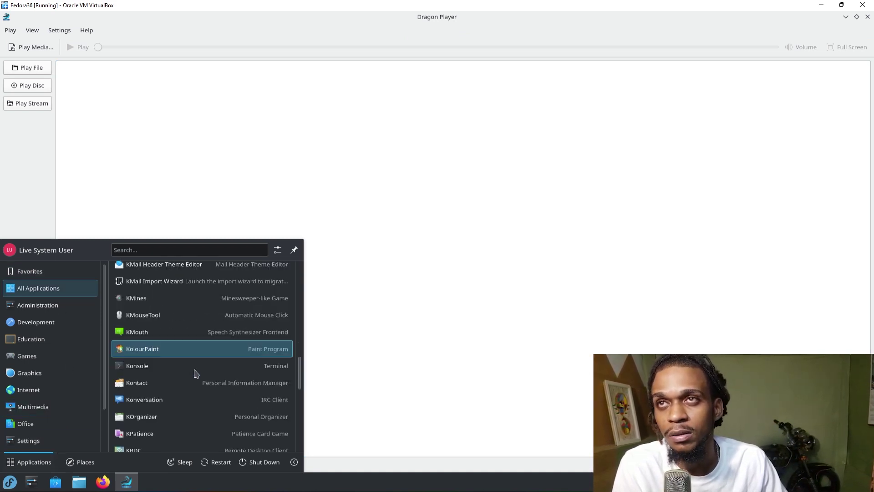
pyautogui.scroll(-2, 196, 373)
pyautogui.scroll(-2, 194, 371)
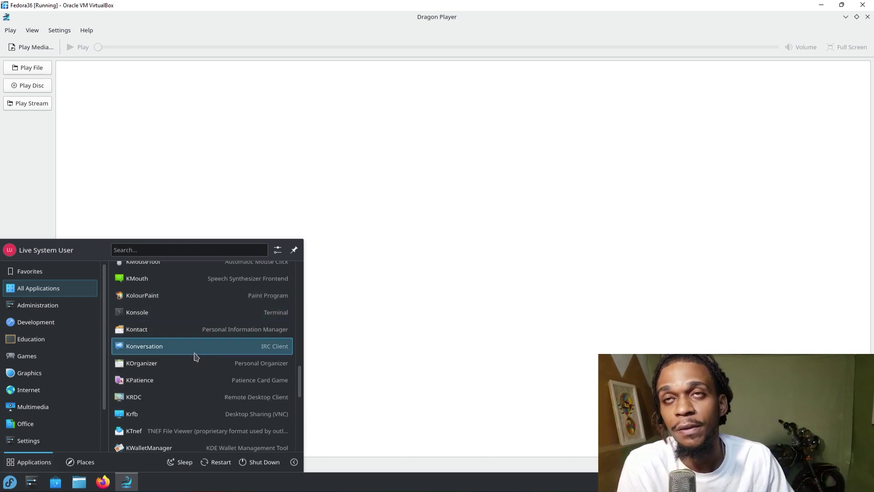
pyautogui.scroll(-10, 154, 396)
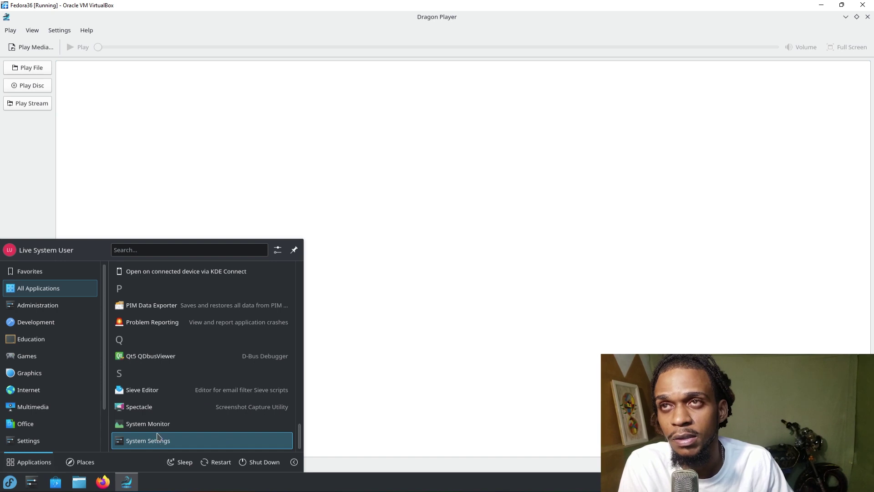
pyautogui.click(94, 378)
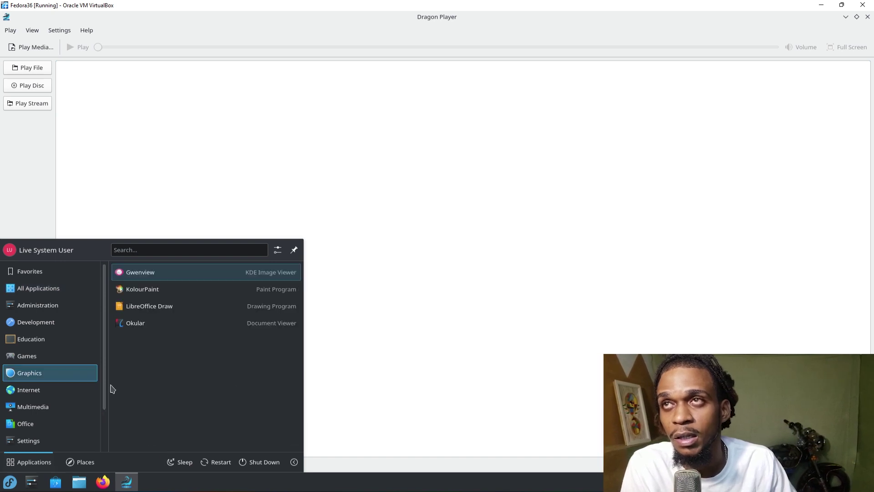
# Open System Settings and try the Dark theme in Quick Settings before selecting Light again.
pyautogui.click(475, 162)
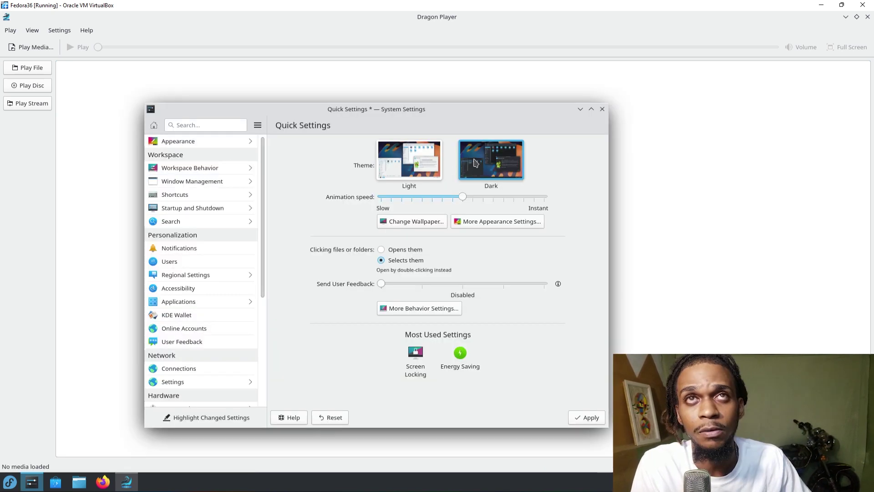
pyautogui.click(403, 166)
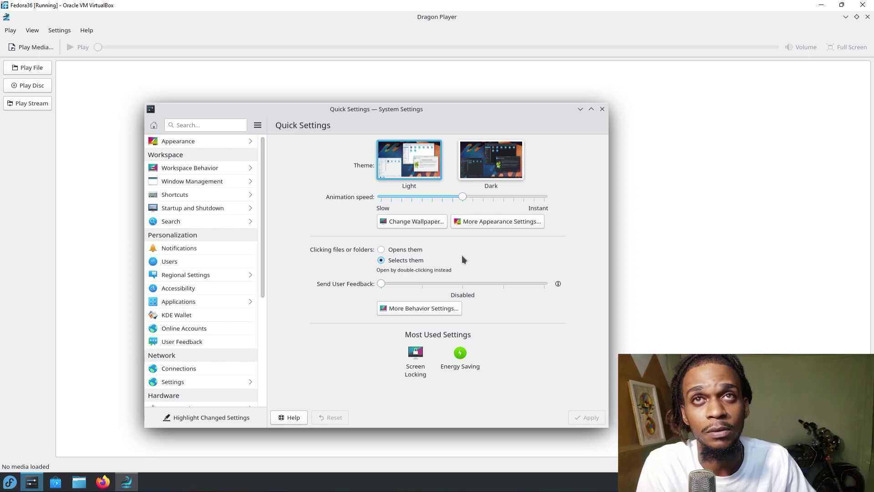
# Enable the Show FPS tool in the Desktop Effects of Workspace Behavior and apply the change.
pyautogui.click(223, 171)
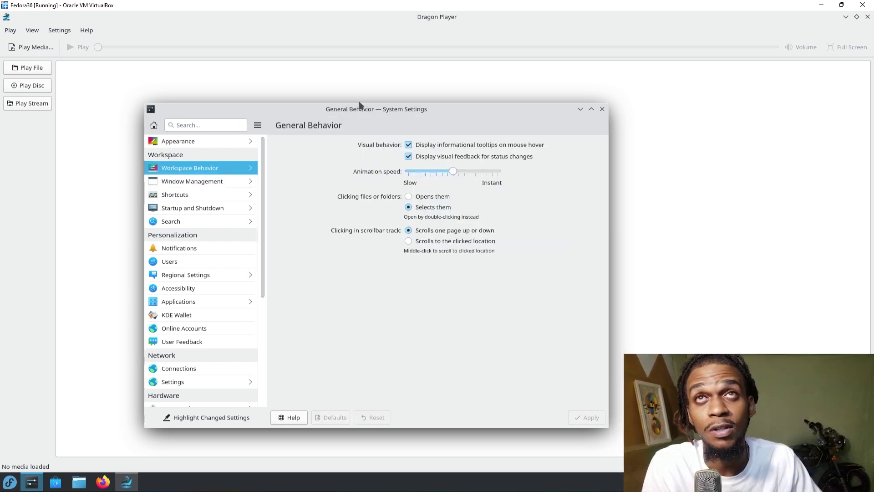
pyautogui.moveTo(361, 112); pyautogui.dragTo(398, 116)
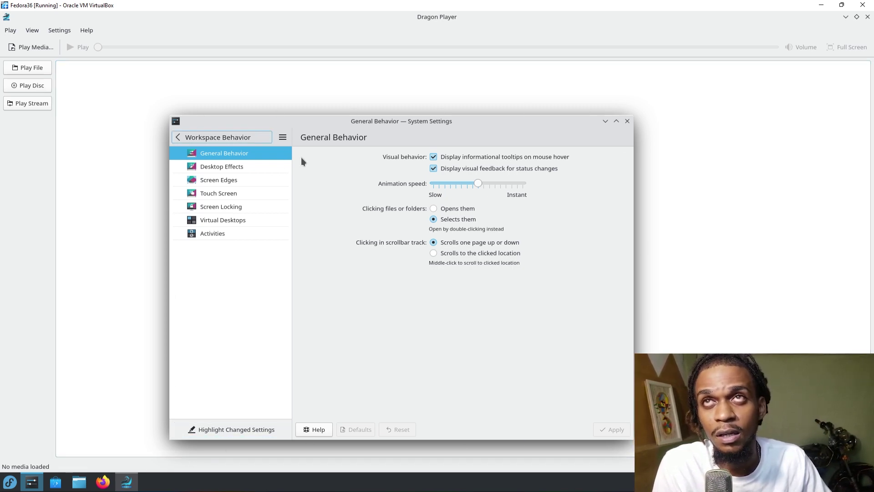
pyautogui.click(252, 172)
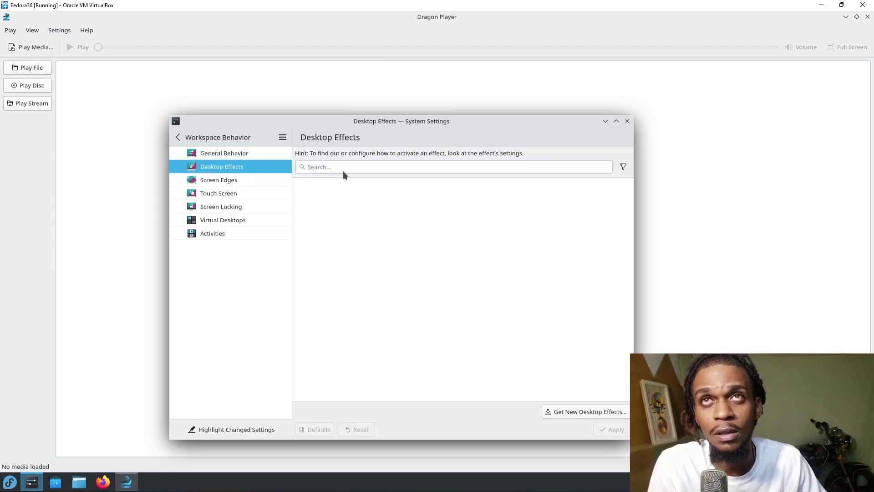
pyautogui.scroll(-9, 416, 262)
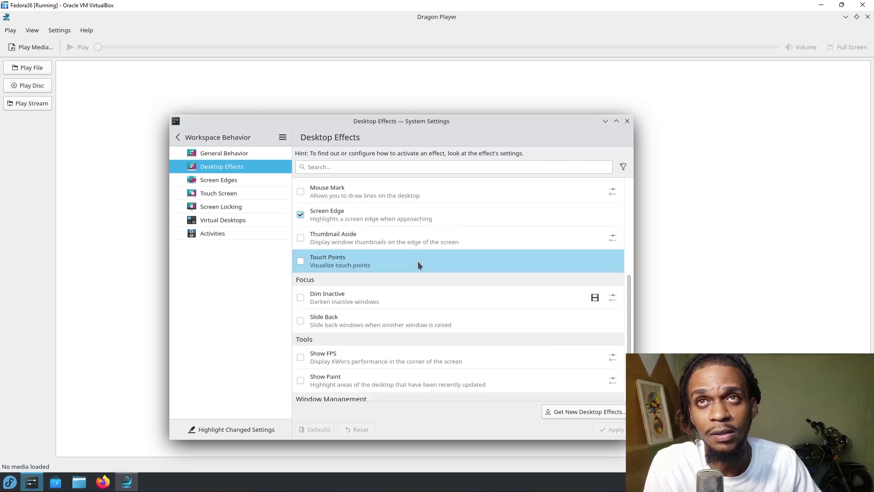
pyautogui.scroll(-3, 419, 263)
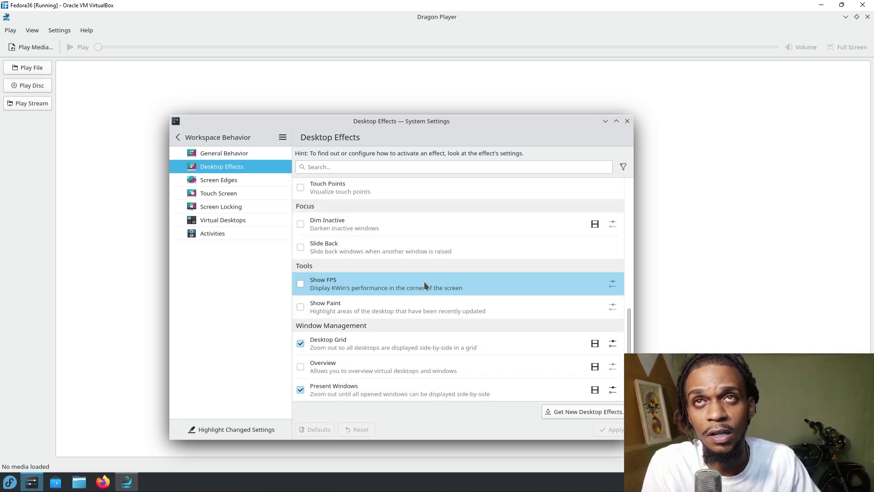
pyautogui.click(303, 283)
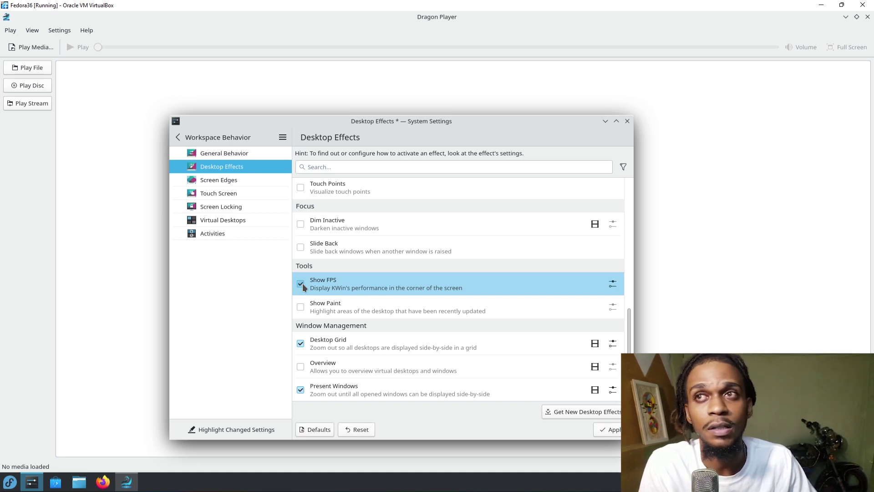
pyautogui.moveTo(332, 127); pyautogui.dragTo(323, 131)
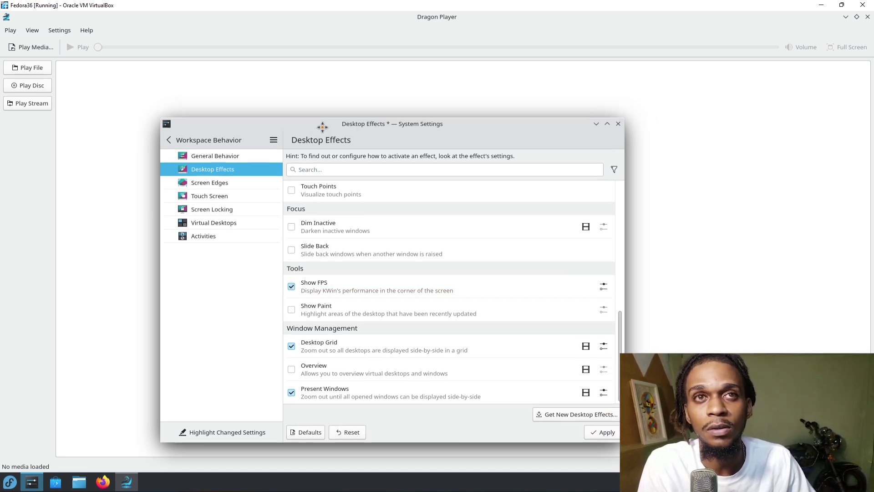
pyautogui.click(601, 433)
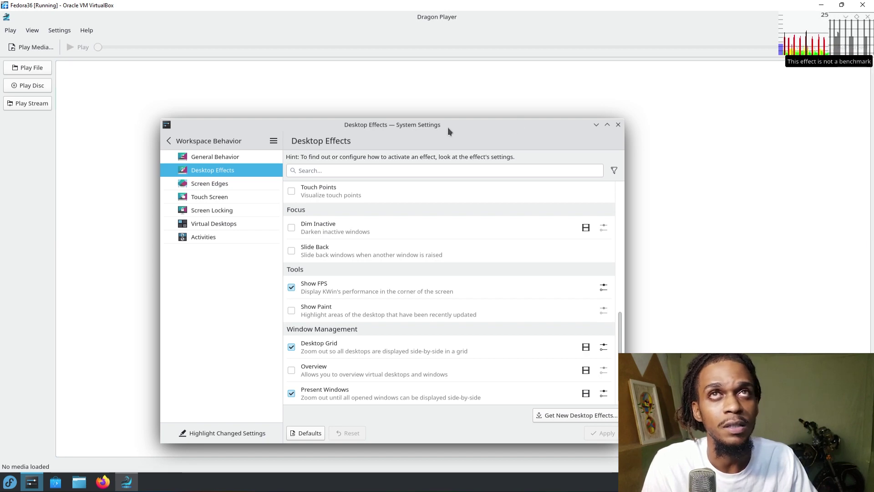
# Move the System Settings window around to test the FPS overlay, and close System Settings and Dragon Player.
pyautogui.moveTo(447, 126); pyautogui.dragTo(487, 121)
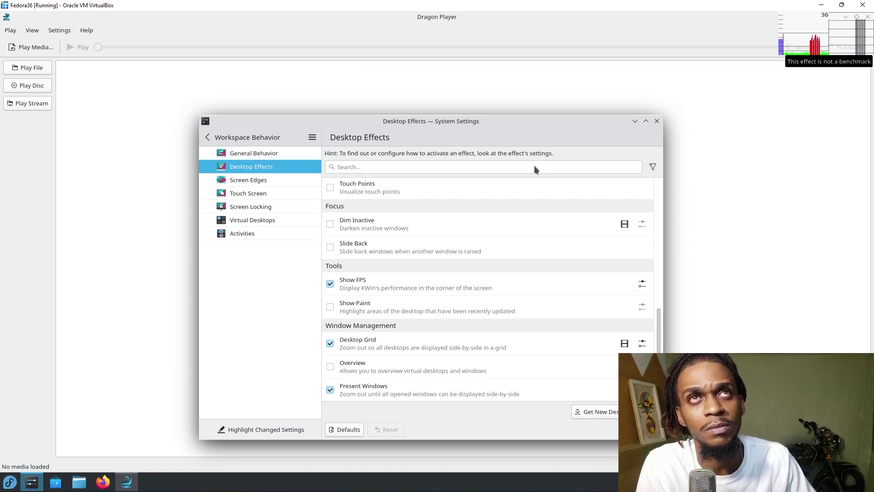
pyautogui.moveTo(523, 126); pyautogui.dragTo(480, 130)
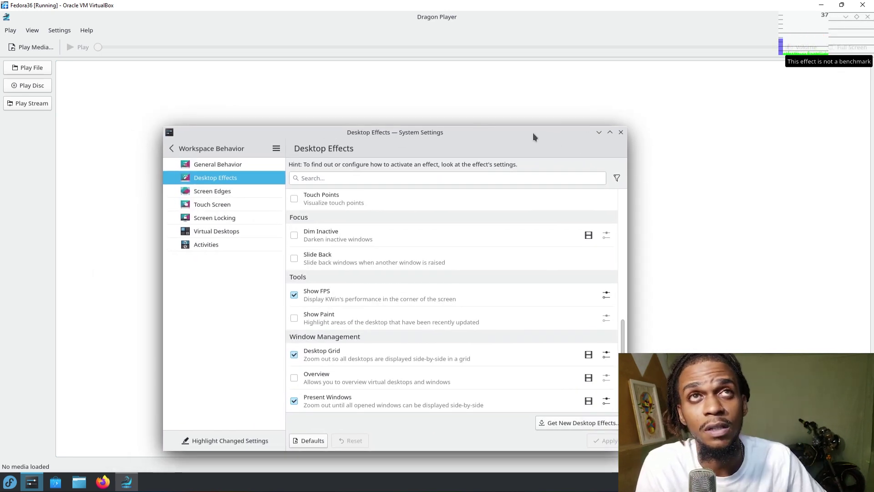
pyautogui.click(620, 133)
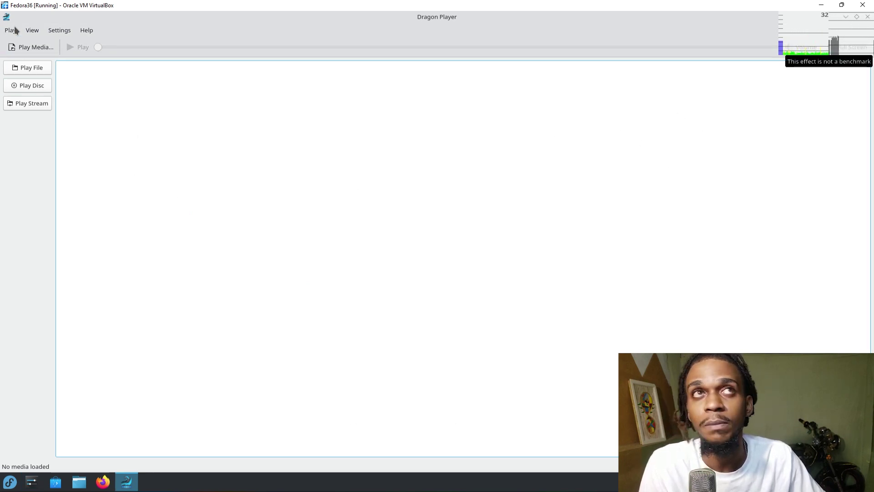
pyautogui.hotkey('ctrl', 'q')
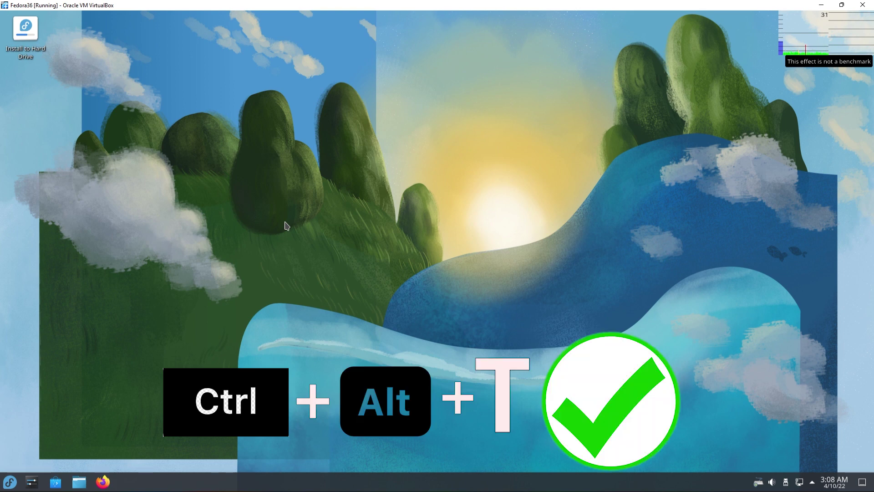
# Open a Konsole terminal and run the command "sudo dnf update".
pyautogui.hotkey('ctrl', 'alt', 't')
pyautogui.hotkey('ctrl', 't')
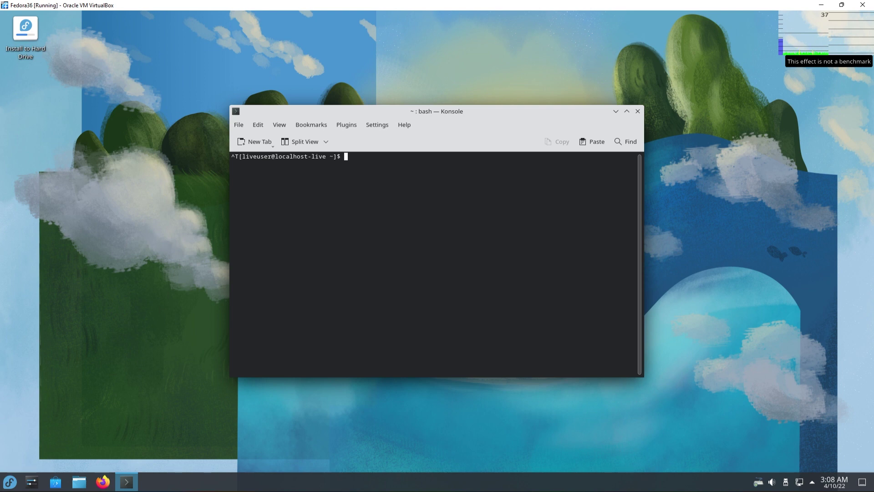
pyautogui.write('sudo dn')
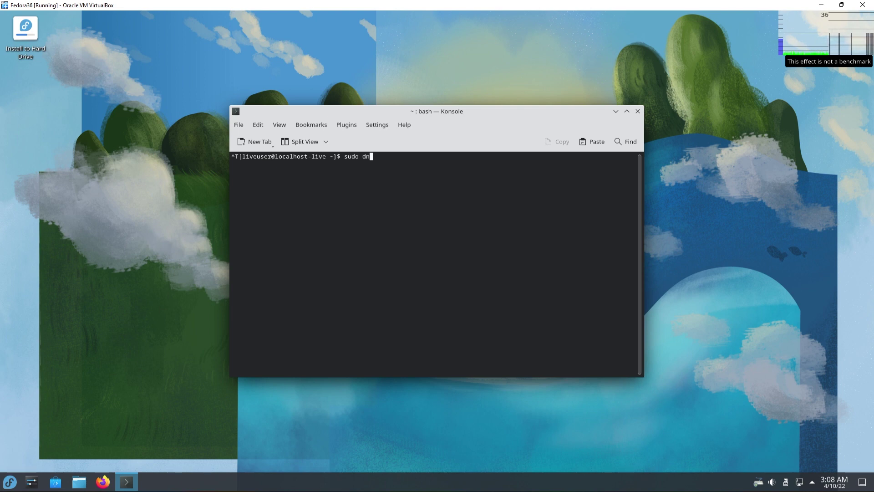
pyautogui.write('f update')
pyautogui.press('Return')
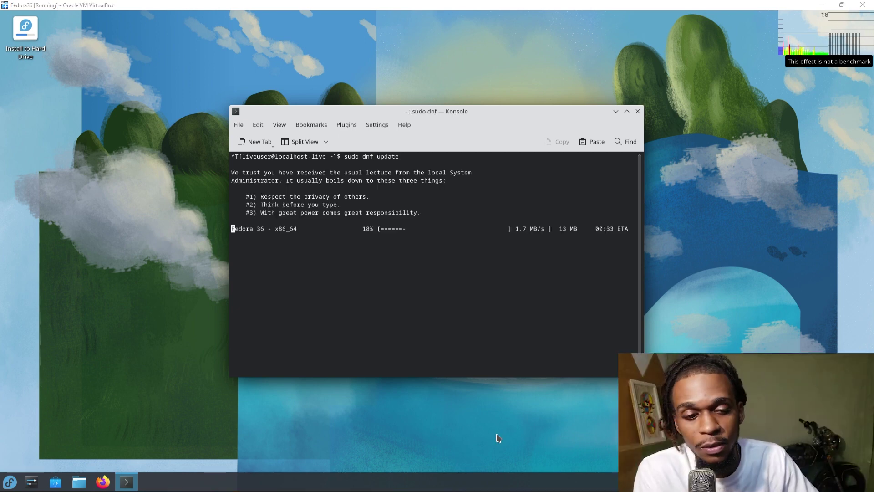
# Minimize the Konsole window, browse the application launcher's categories up to Administration, and close the launcher.
pyautogui.click(616, 112)
pyautogui.press('super')
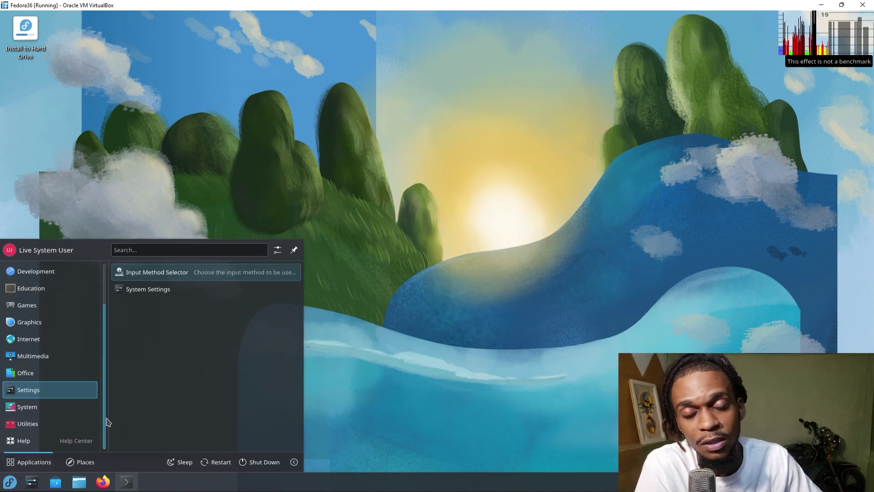
pyautogui.scroll(1, 108, 414)
pyautogui.scroll(2, 108, 412)
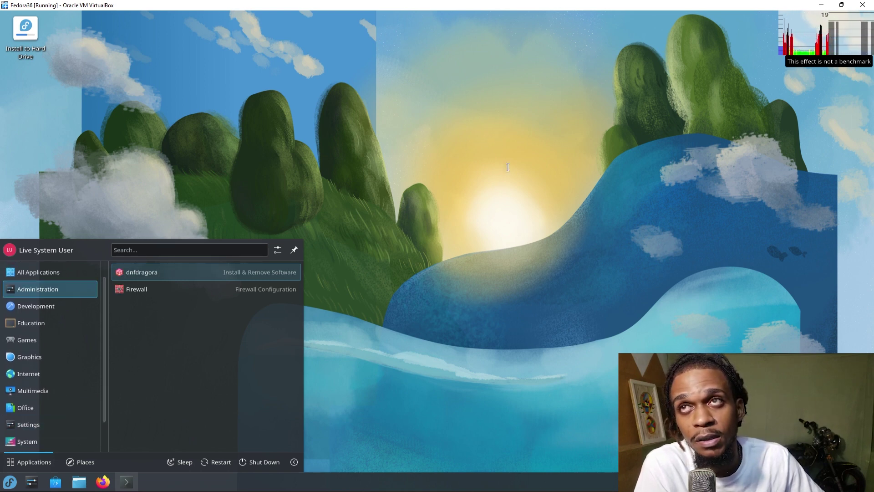
pyautogui.click(371, 310)
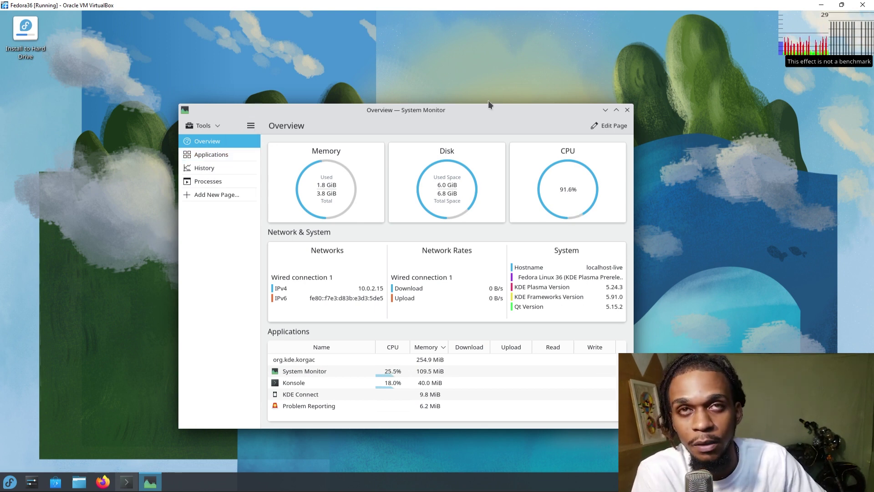
# Reposition the System Monitor window, highlight the System Monitor entry in its applications table, and close the window.
pyautogui.moveTo(578, 125); pyautogui.dragTo(530, 129)
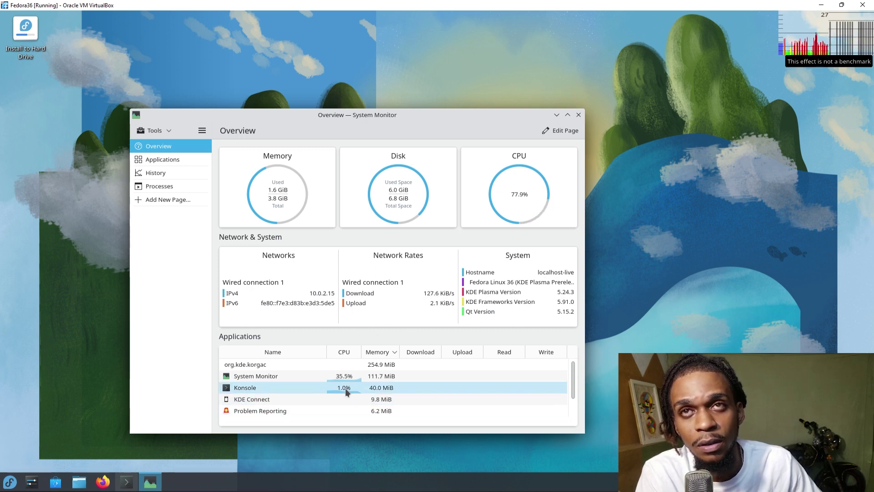
pyautogui.click(349, 376)
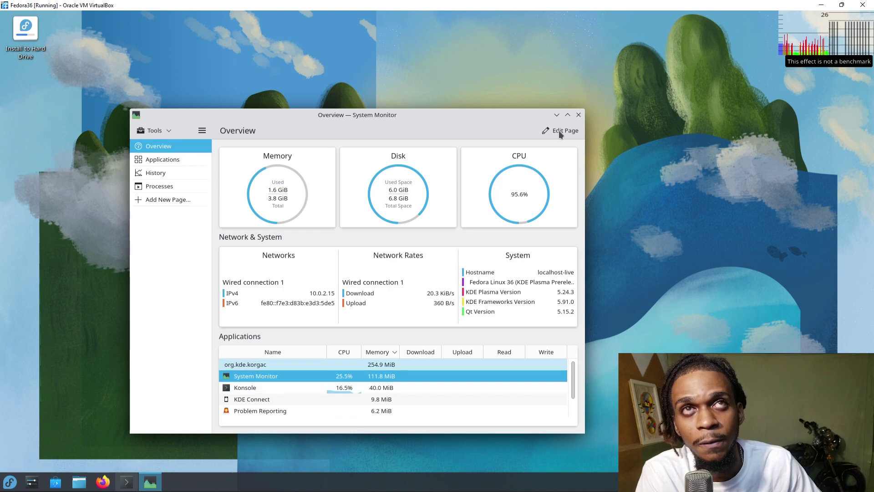
pyautogui.click(578, 116)
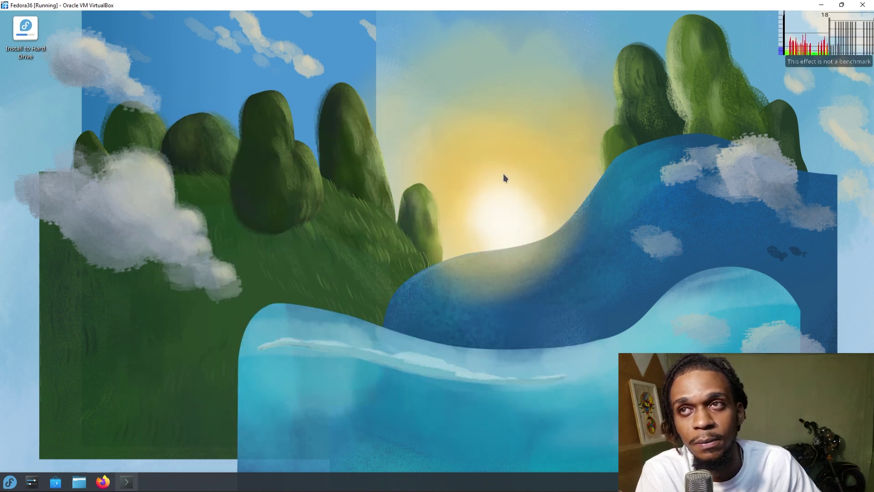
# Open System Settings, reposition its window, and apply the Dark theme in Quick Settings.
pyautogui.click(20, 482)
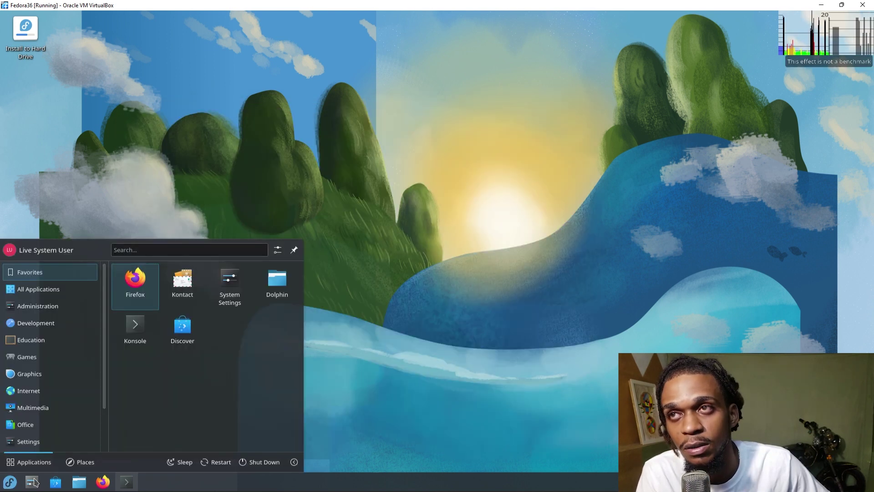
pyautogui.moveTo(29, 374)
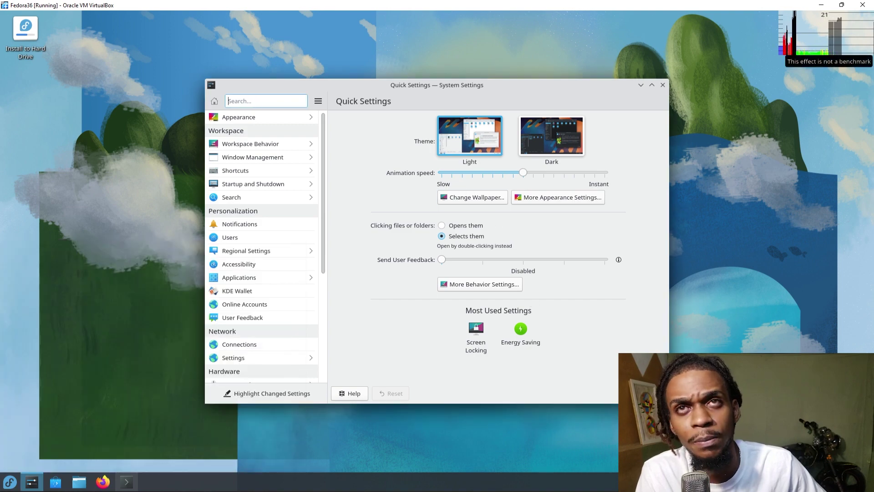
pyautogui.moveTo(513, 86); pyautogui.dragTo(405, 102)
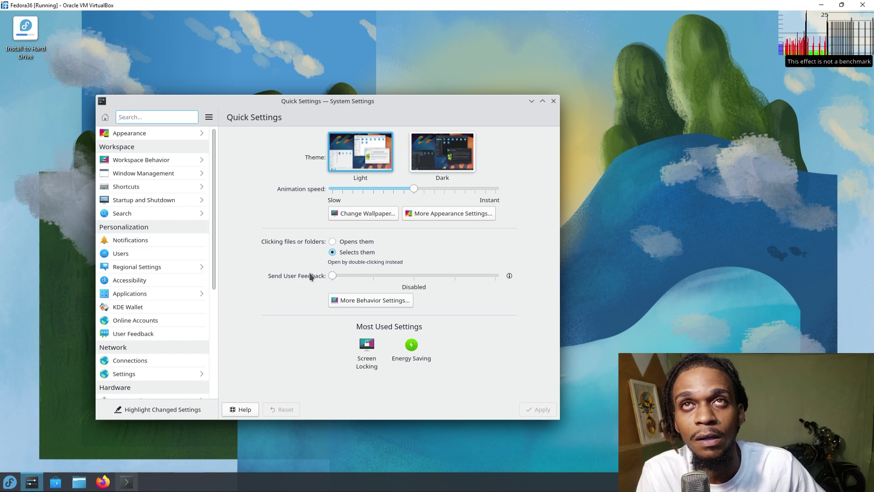
pyautogui.click(432, 165)
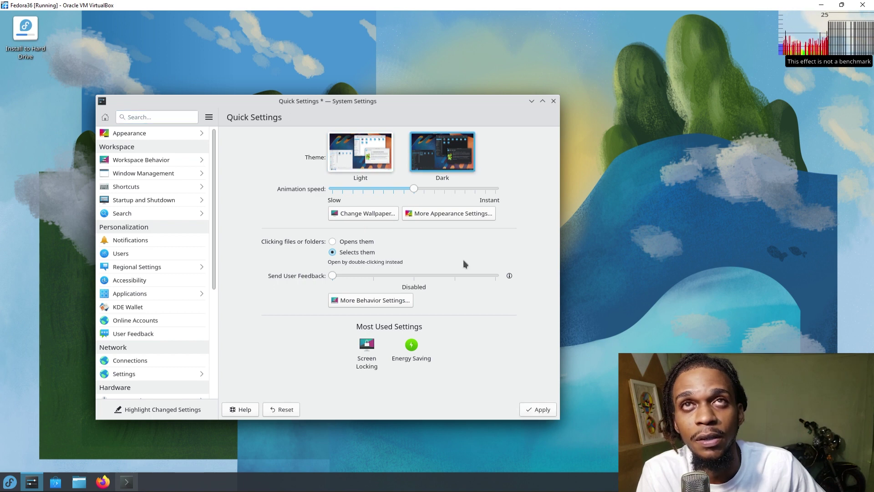
pyautogui.click(537, 409)
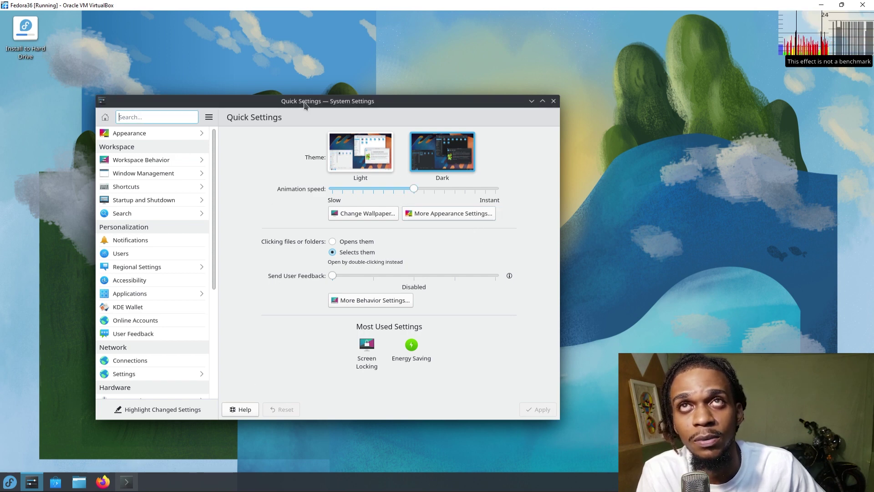
# Move the System Settings window around, view the Global Theme options, and close it to return to the Konsole window.
pyautogui.moveTo(337, 105); pyautogui.dragTo(265, 110)
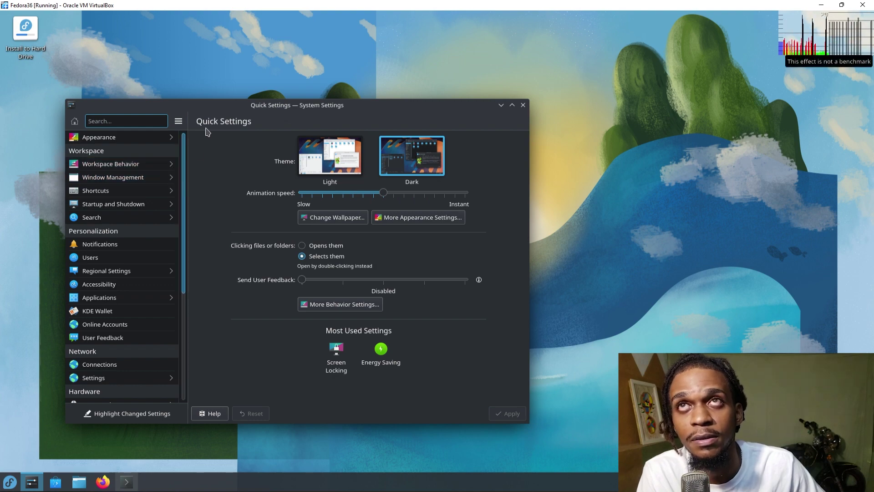
pyautogui.moveTo(226, 109); pyautogui.dragTo(400, 142)
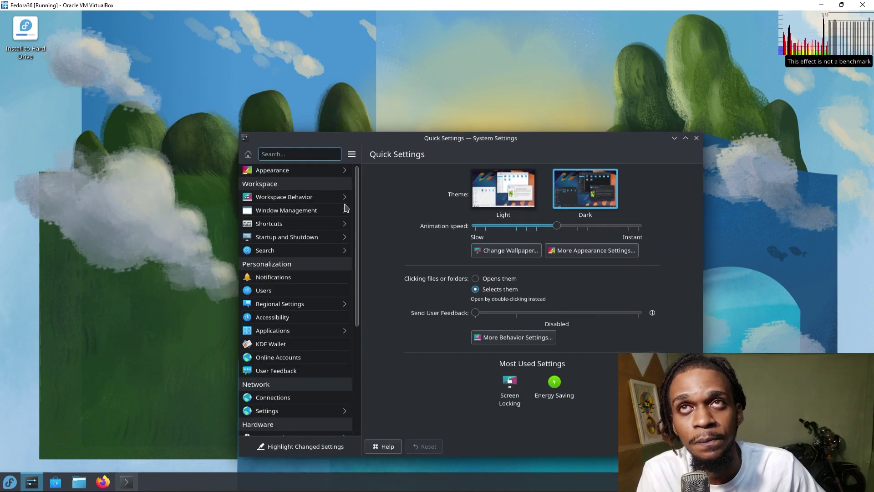
pyautogui.moveTo(328, 202)
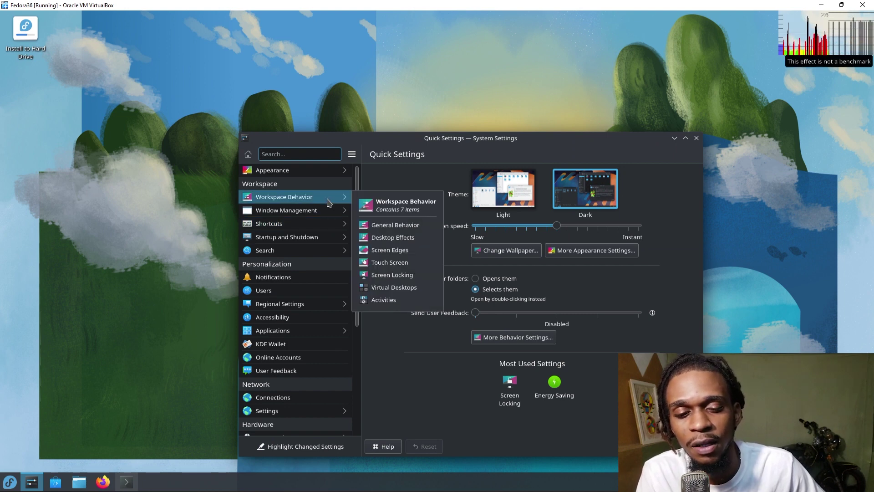
pyautogui.click(592, 250)
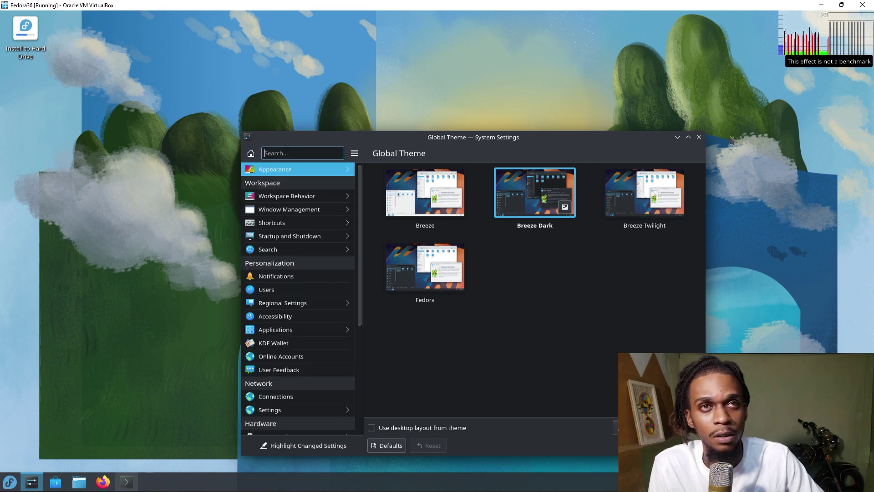
pyautogui.click(700, 138)
pyautogui.click(127, 482)
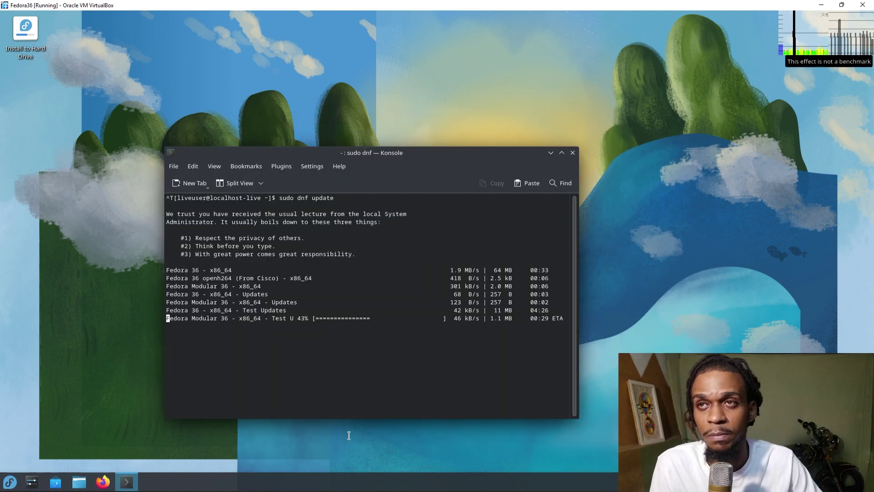
# Open Blender's details page from the Applications list in Discover.
pyautogui.click(11, 481)
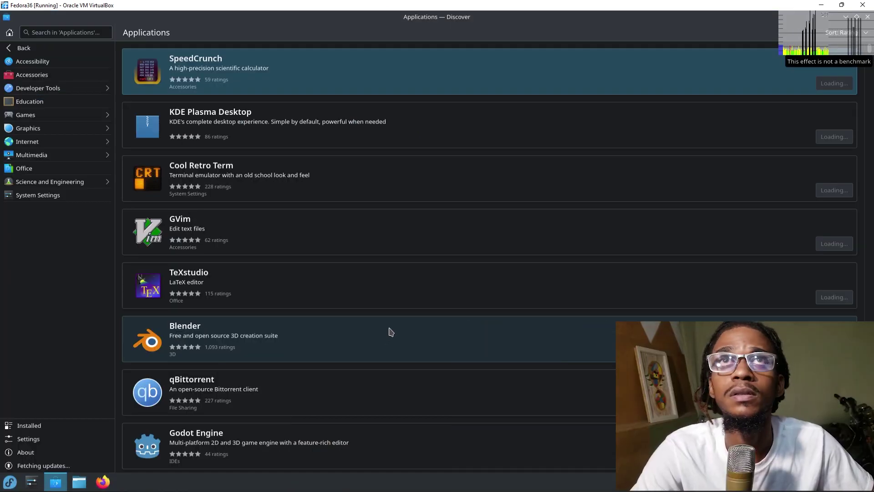
pyautogui.click(280, 347)
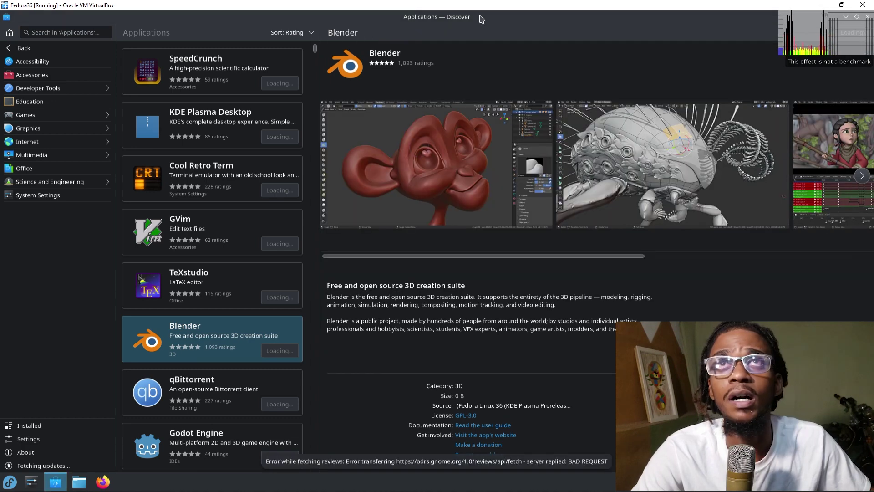
# Reposition and resize the Firewall Configuration window.
pyautogui.moveTo(451, 109); pyautogui.dragTo(280, 156)
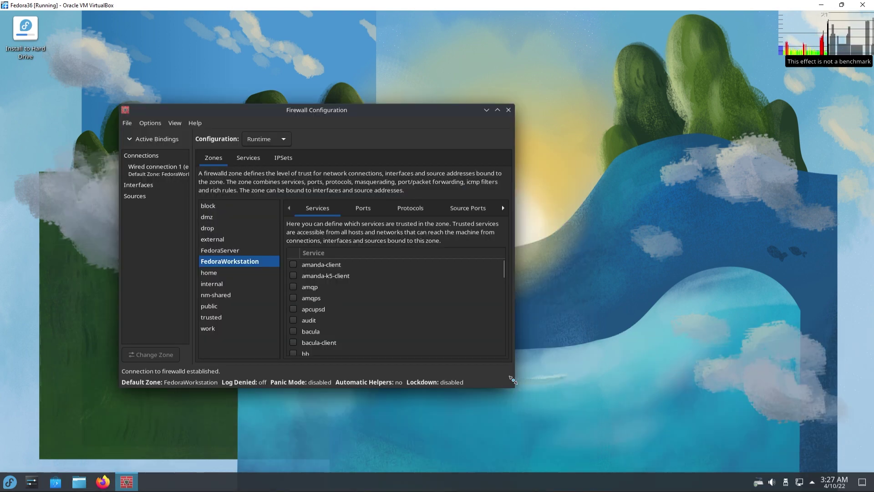
pyautogui.moveTo(571, 388); pyautogui.dragTo(641, 411)
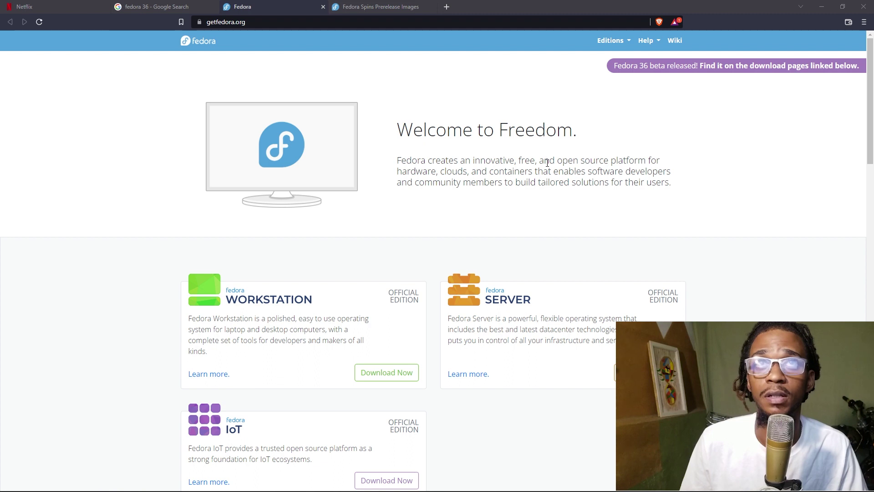
# Switch to the web browser and look through the getfedora.org homepage's editions, magazine and additional Fedora options.
pyautogui.scroll(-1, 547, 163)
pyautogui.scroll(1, 548, 167)
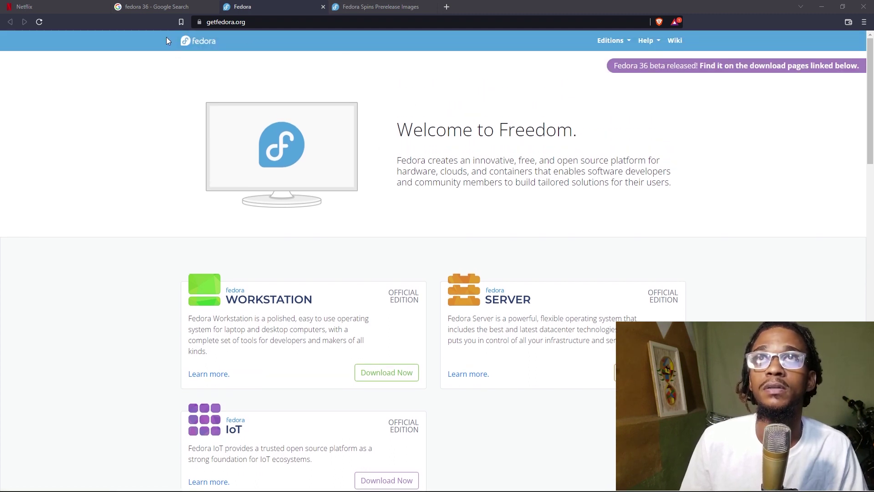
pyautogui.click(258, 21)
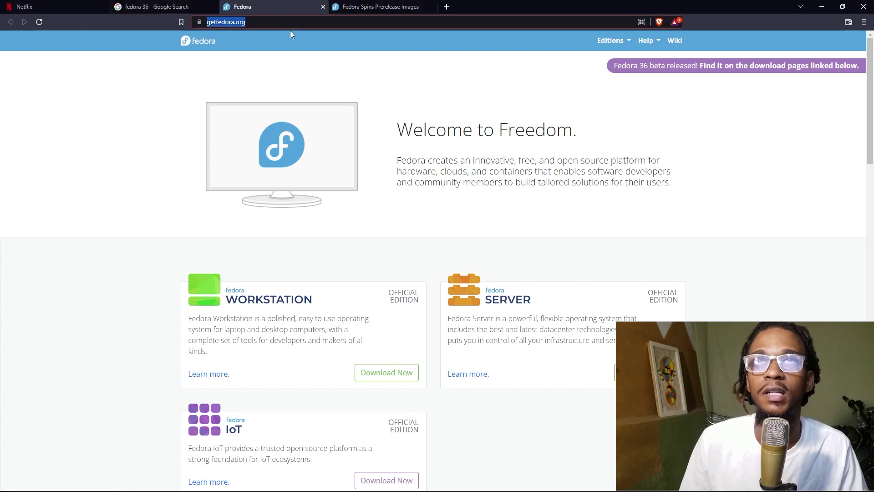
pyautogui.click(436, 121)
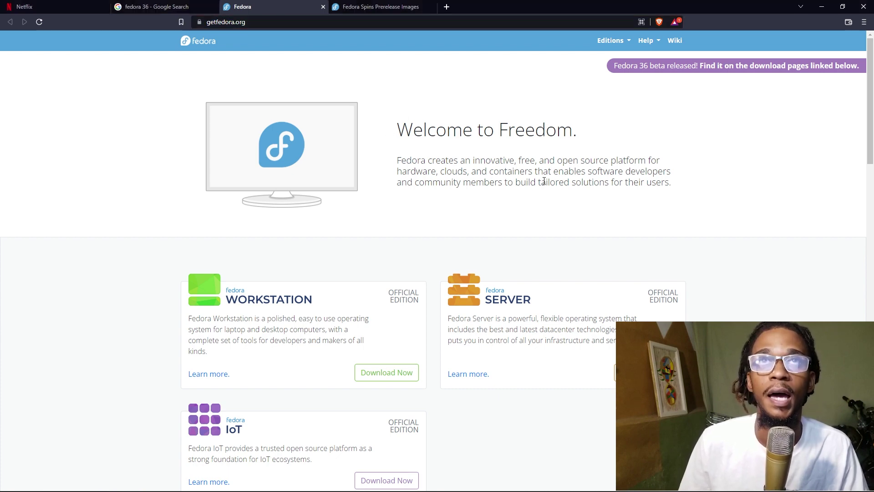
pyautogui.scroll(-2, 554, 175)
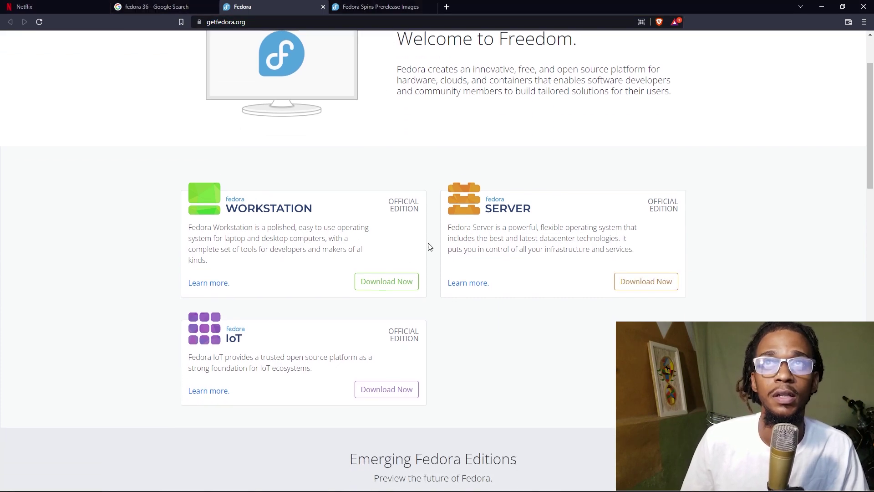
pyautogui.scroll(-4, 429, 246)
pyautogui.scroll(-6, 430, 253)
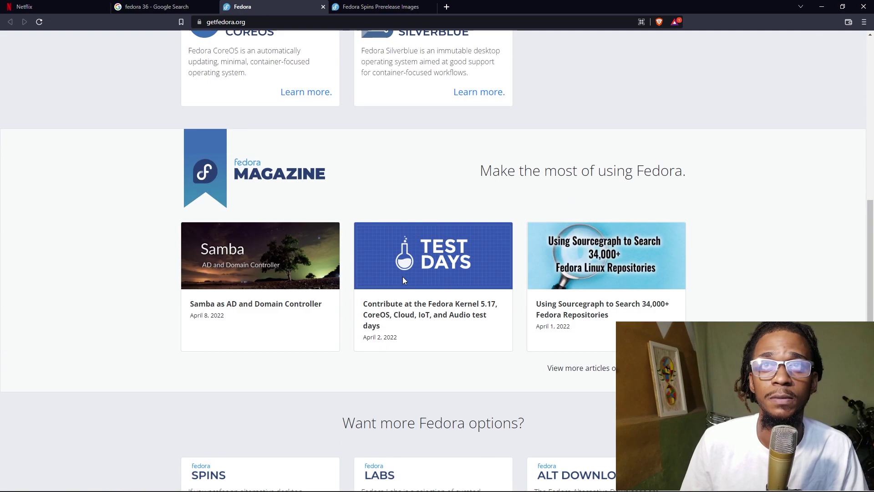
pyautogui.scroll(-7, 403, 279)
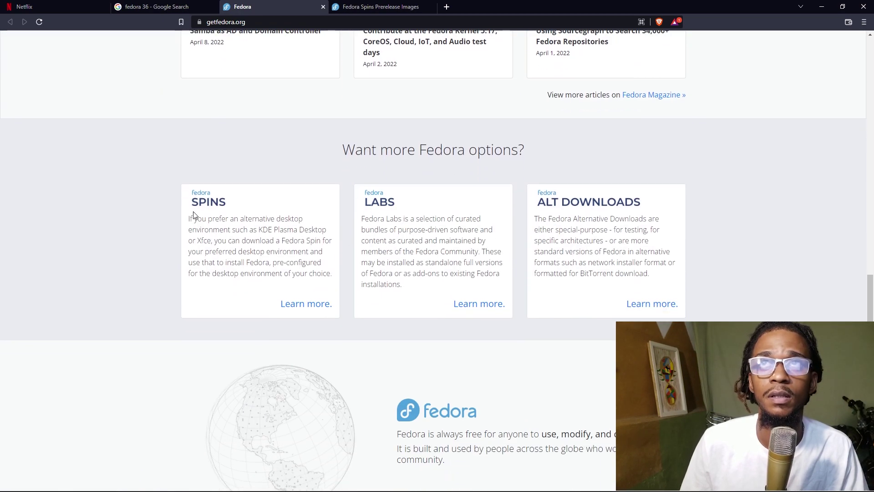
pyautogui.scroll(20, 263, 214)
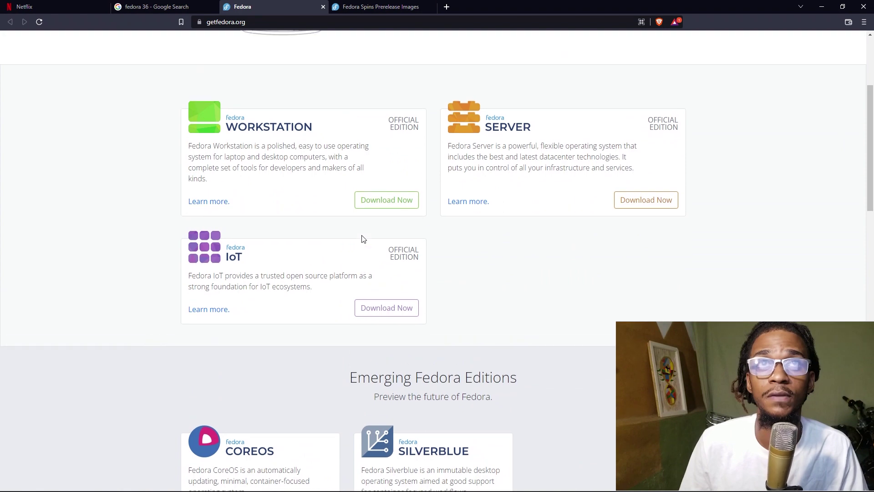
# Open the Fedora Workstation download page to view its ISO options and return to the getfedora.org homepage.
pyautogui.scroll(-1, 357, 322)
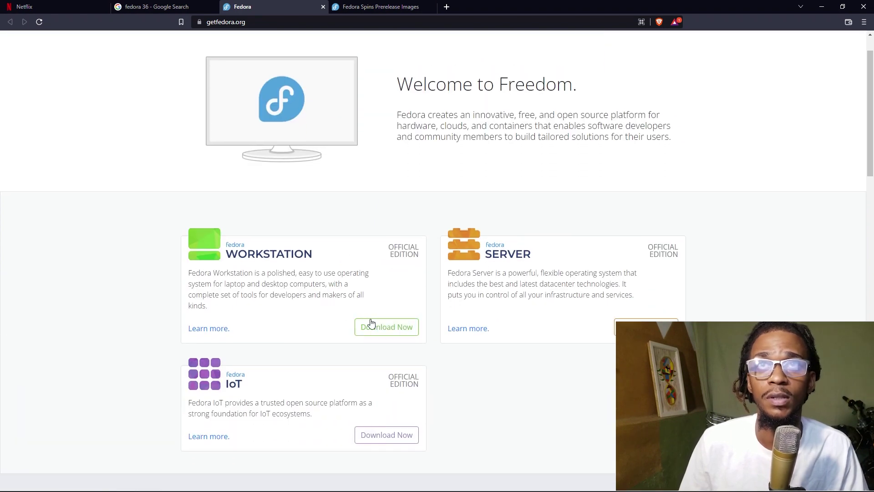
pyautogui.click(392, 329)
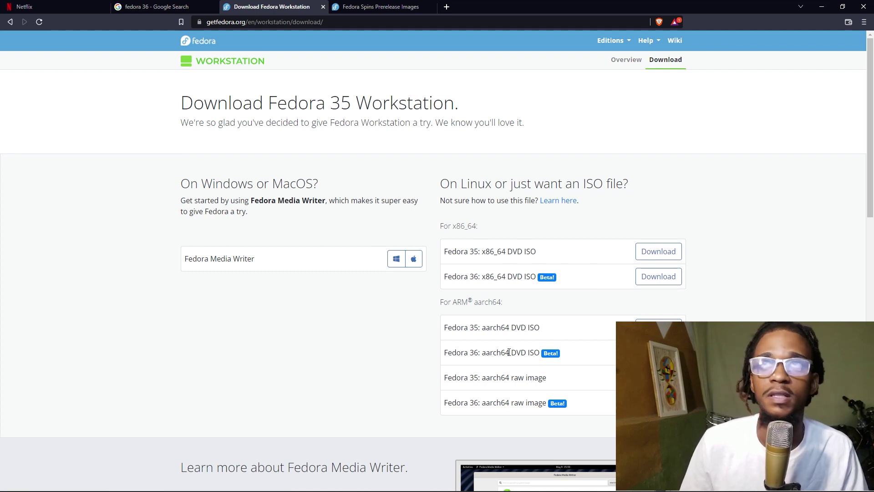
pyautogui.click(9, 23)
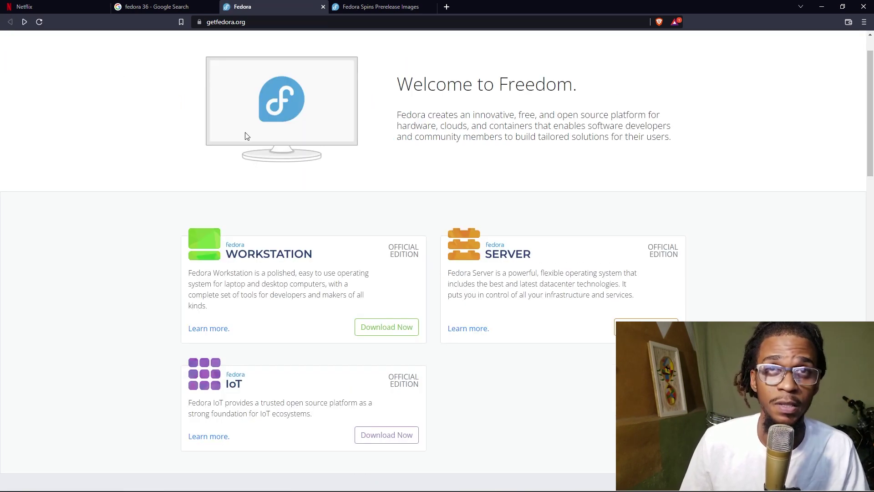
# Open the Fedora Spins site from the homepage's additional options and browse its KDE Plasma and Xfce desktop spins.
pyautogui.scroll(-15, 391, 243)
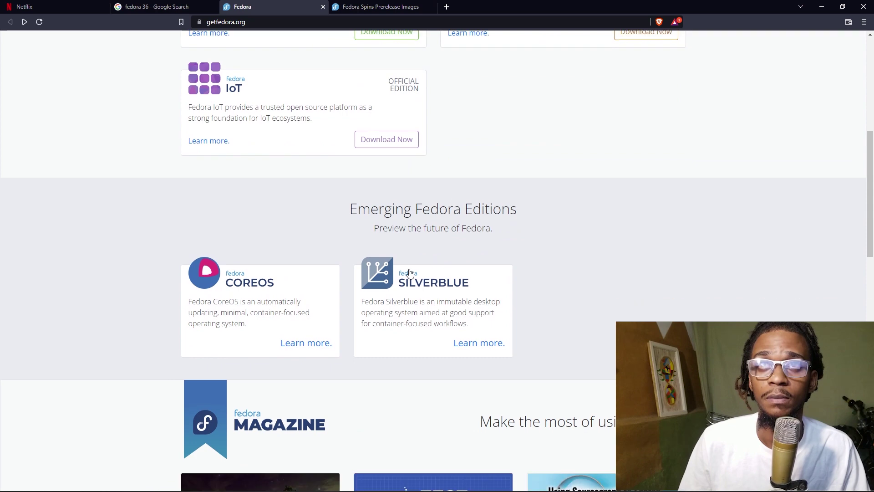
pyautogui.scroll(-4, 414, 275)
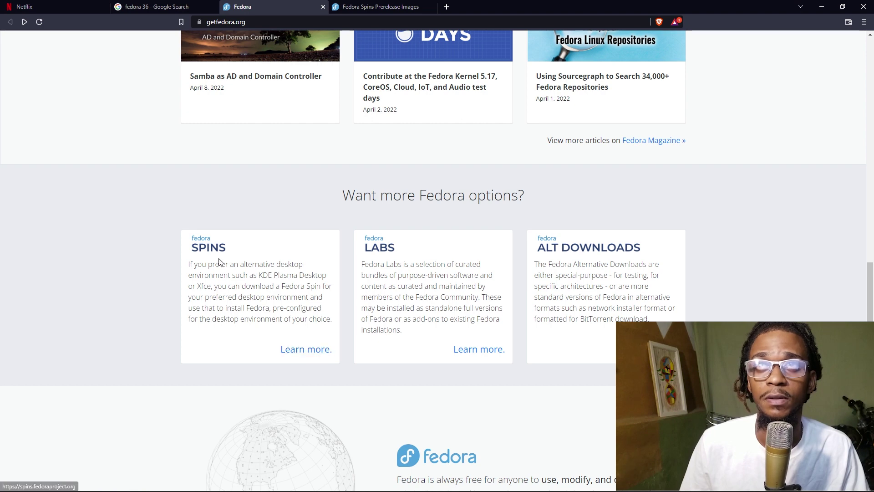
pyautogui.click(231, 250)
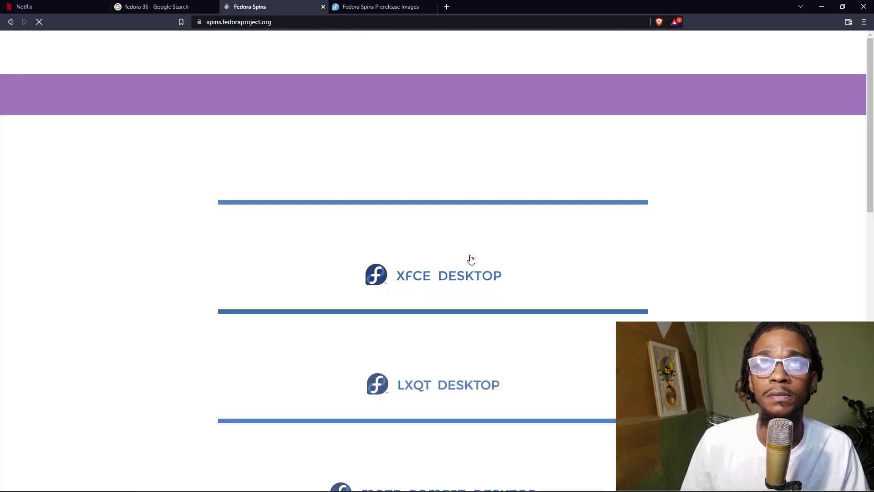
pyautogui.scroll(-3, 595, 255)
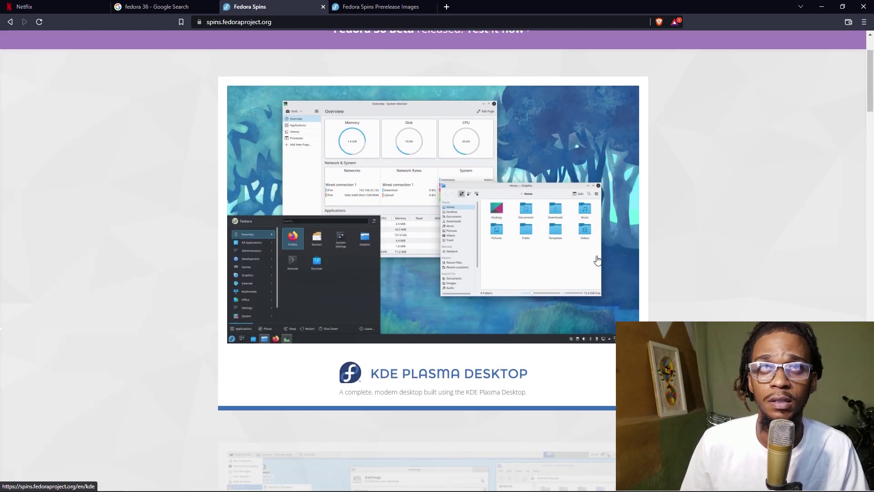
pyautogui.scroll(2, 597, 262)
pyautogui.scroll(-8, 550, 261)
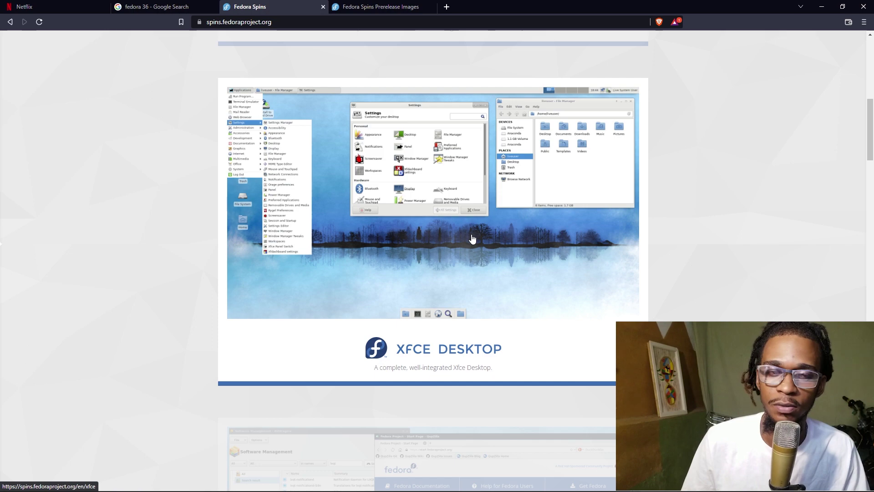
# Look through the alternative desktops on the Fedora Spins page, including the KDE Plasma, Xfce and LXQt entries.
pyautogui.scroll(-10, 691, 303)
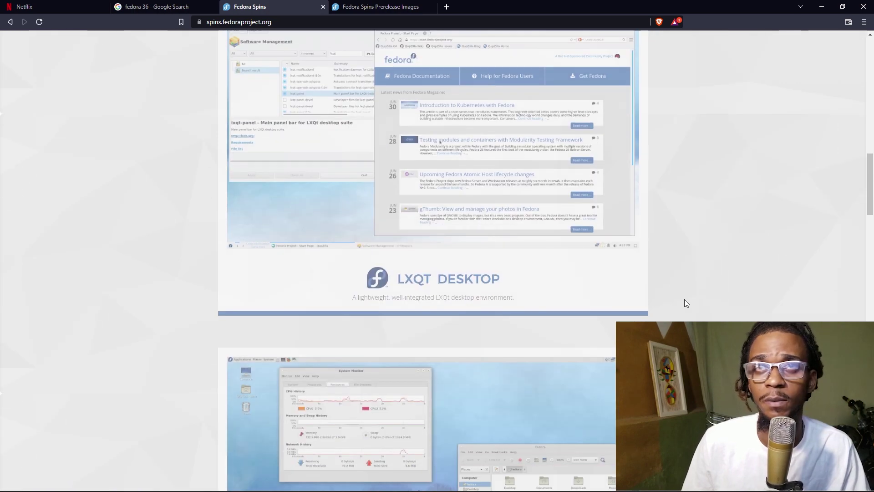
pyautogui.scroll(-7, 610, 305)
pyautogui.scroll(15, 599, 310)
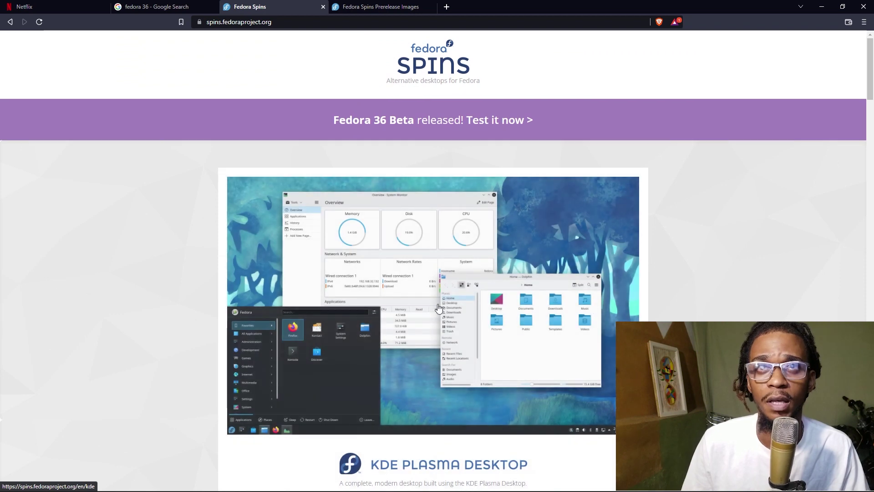
pyautogui.scroll(-1, 468, 297)
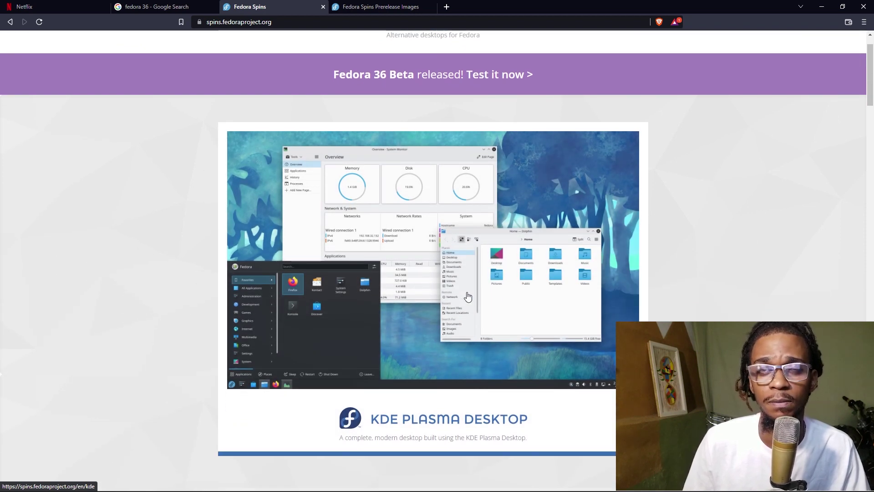
pyautogui.scroll(-5, 468, 296)
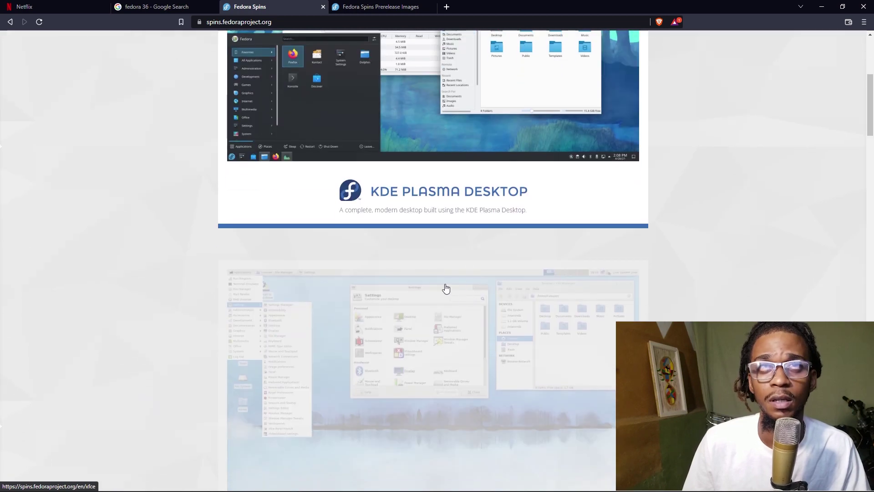
pyautogui.scroll(-5, 511, 314)
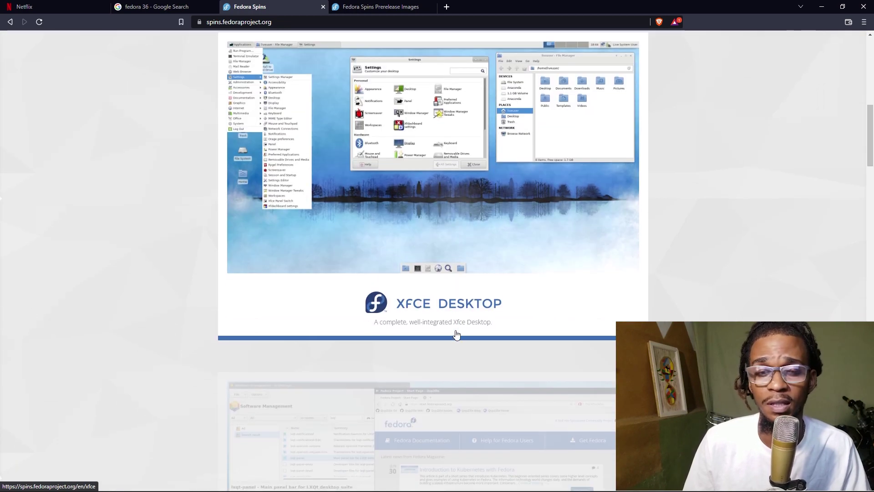
pyautogui.scroll(-4, 455, 331)
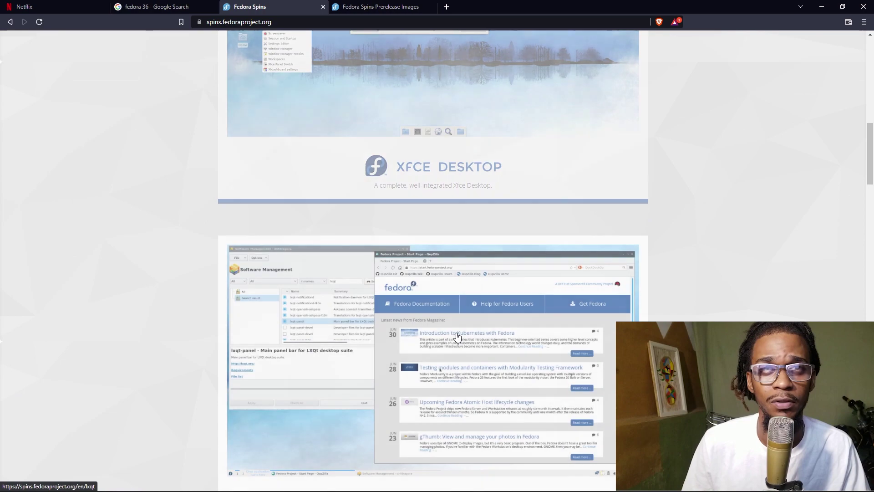
pyautogui.scroll(-6, 458, 337)
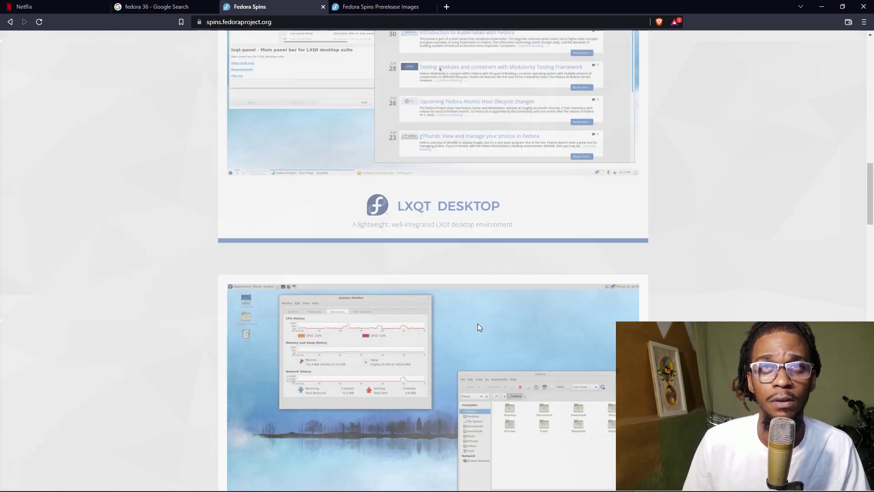